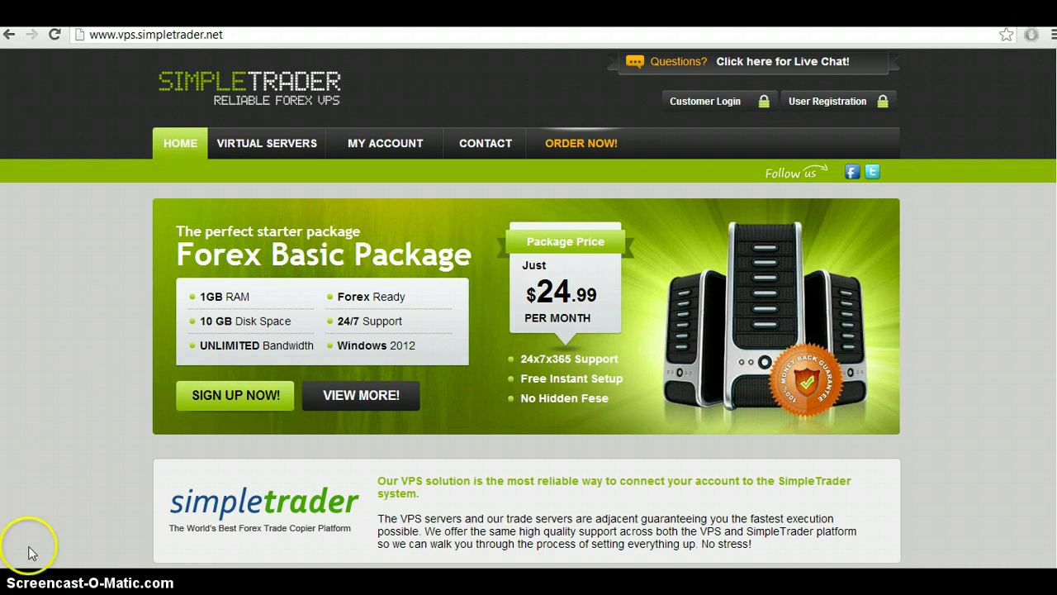
# - Launch Remote Desktop Connection for the recent VPS server 185.9.16.107 and start connecting
pyautogui.press('super')
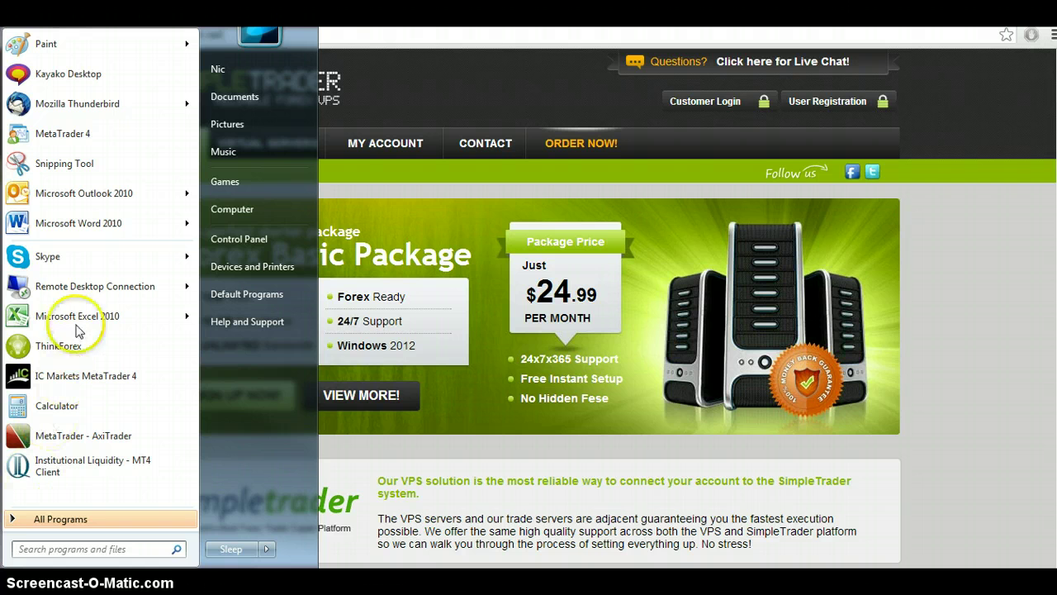
pyautogui.moveTo(86, 287)
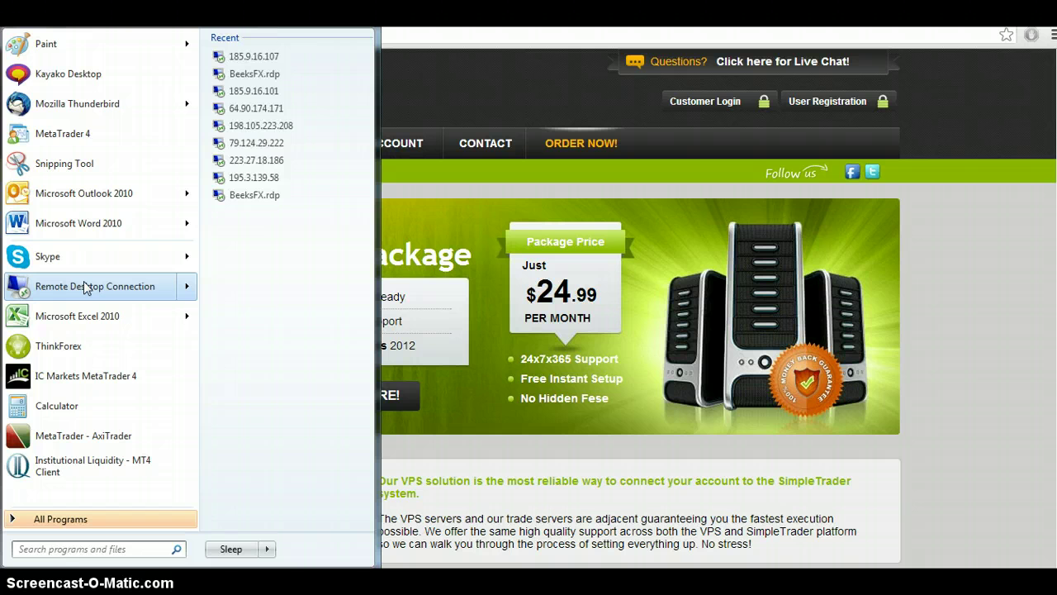
pyautogui.click(99, 290)
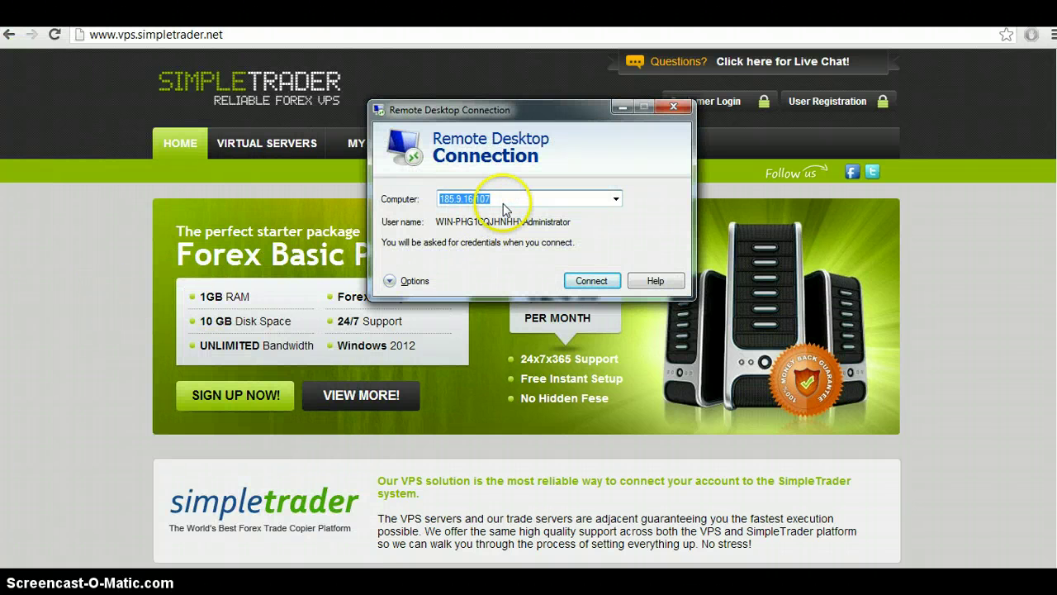
pyautogui.click(591, 281)
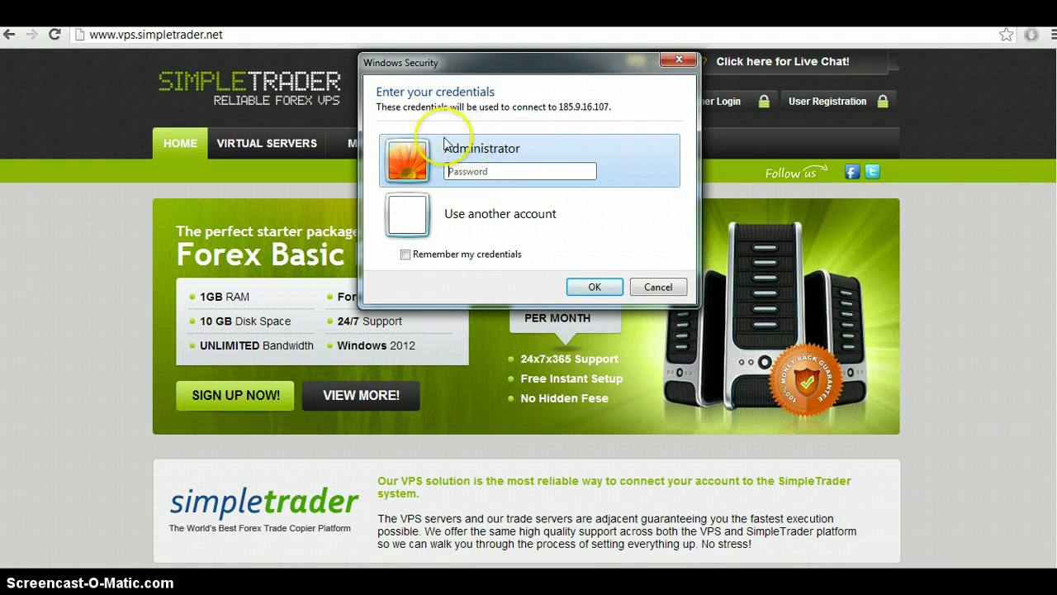
# - Switch to another account and enter the administrator user name and its password
pyautogui.click(496, 216)
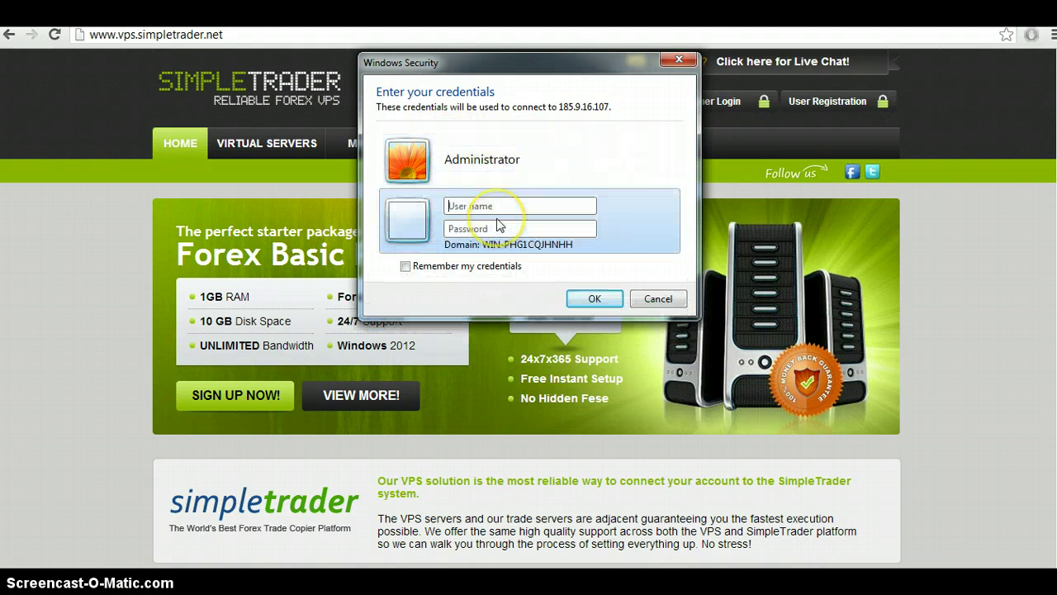
pyautogui.write('administr')
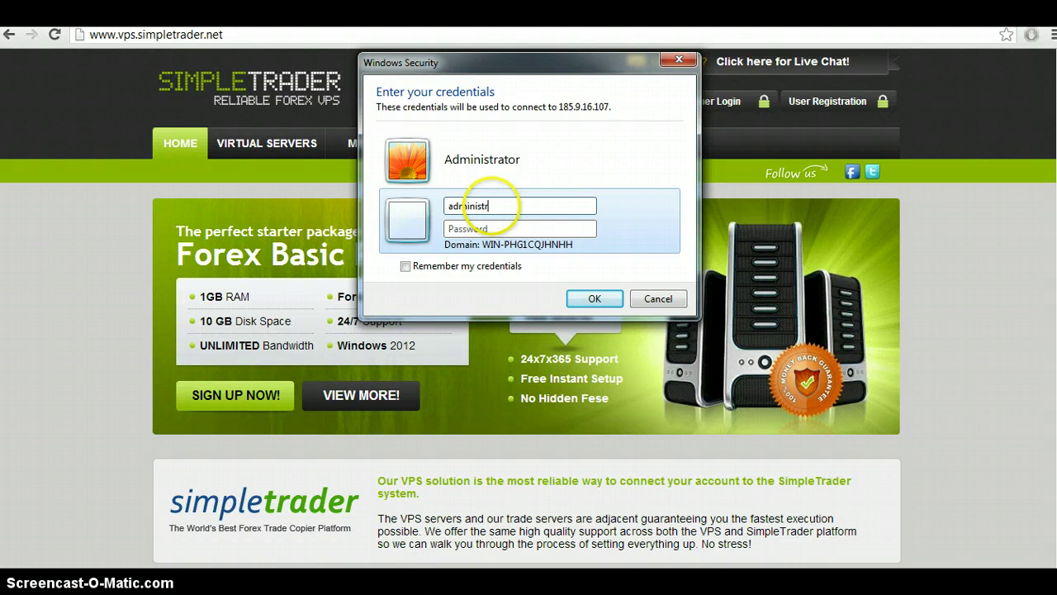
pyautogui.write('ator')
pyautogui.press('Tab')
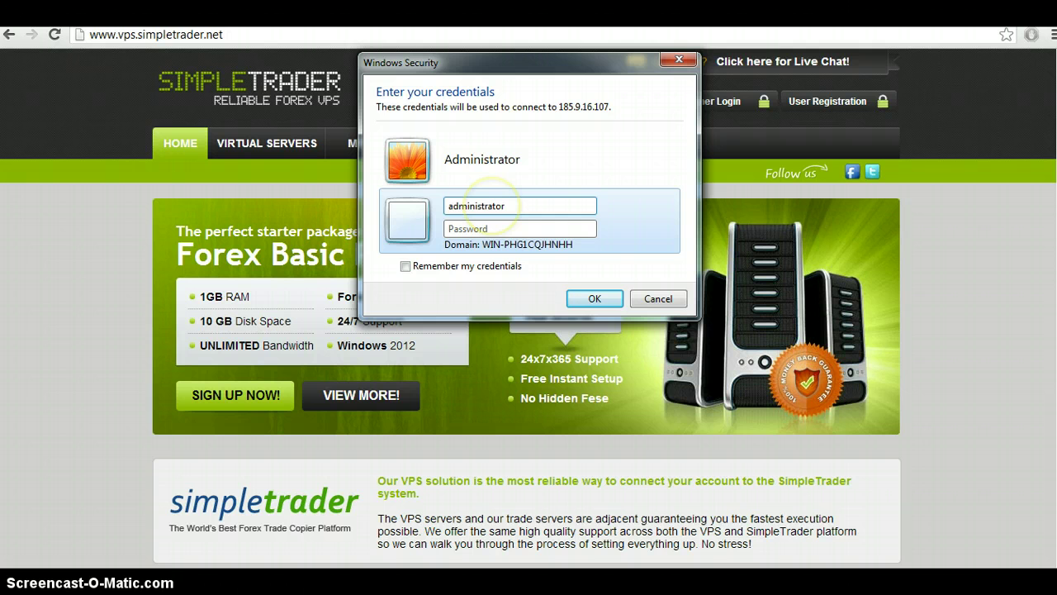
pyautogui.write('••')
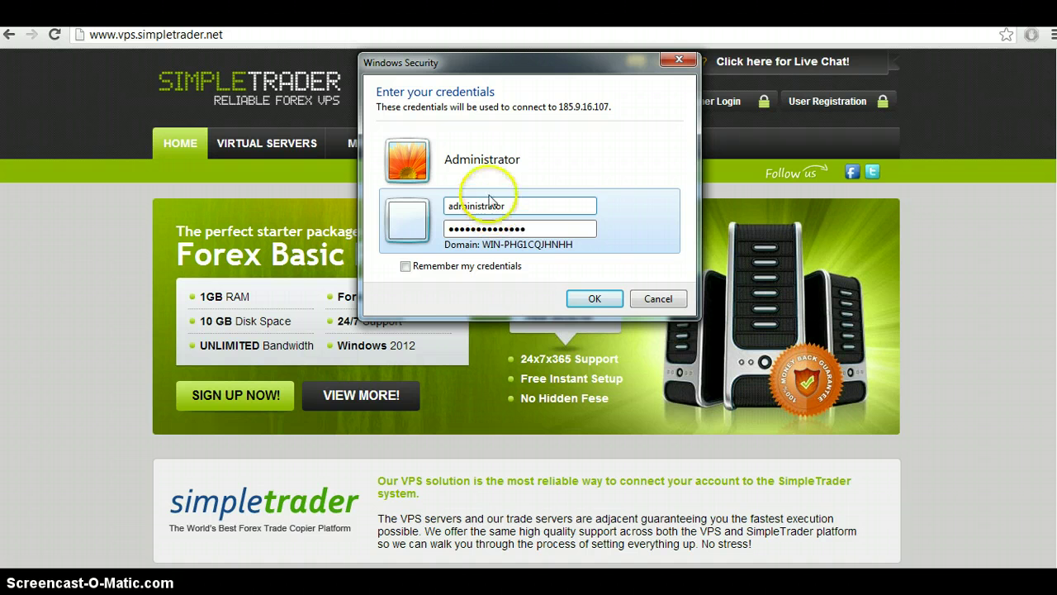
# - Submit the administrator credentials, reach the VPS desktop, and start Internet Explorer from the remote taskbar
pyautogui.click(615, 306)
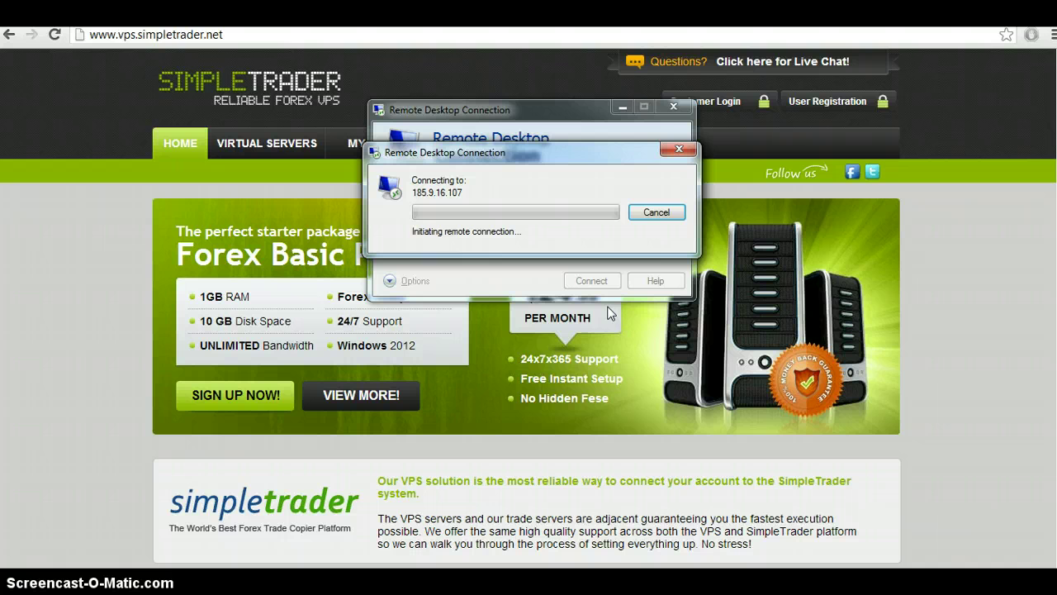
pyautogui.click(584, 310)
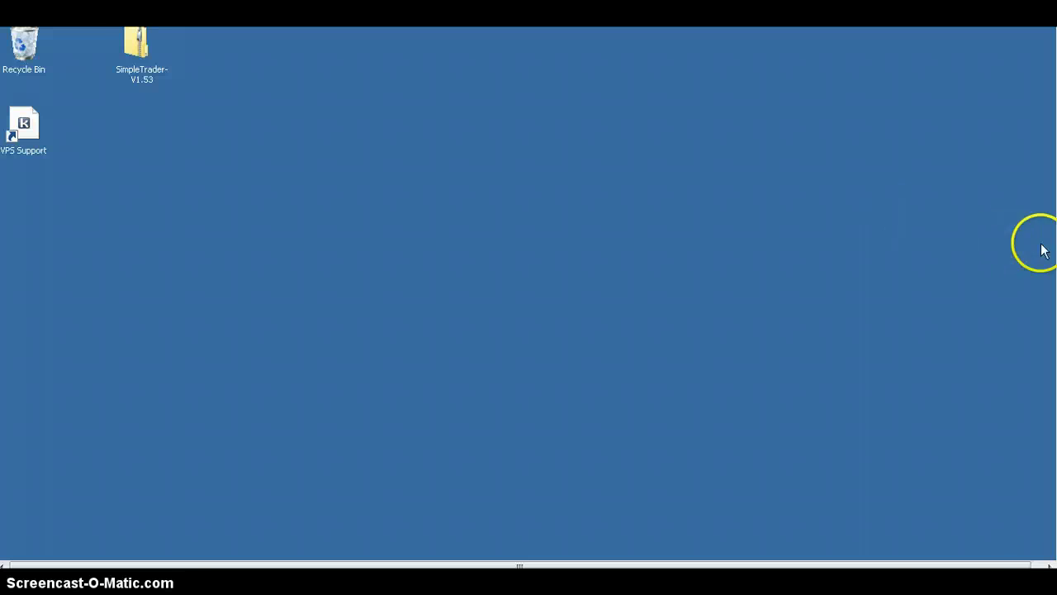
pyautogui.scroll(-1, 1041, 248)
pyautogui.scroll(-1, 528, 289)
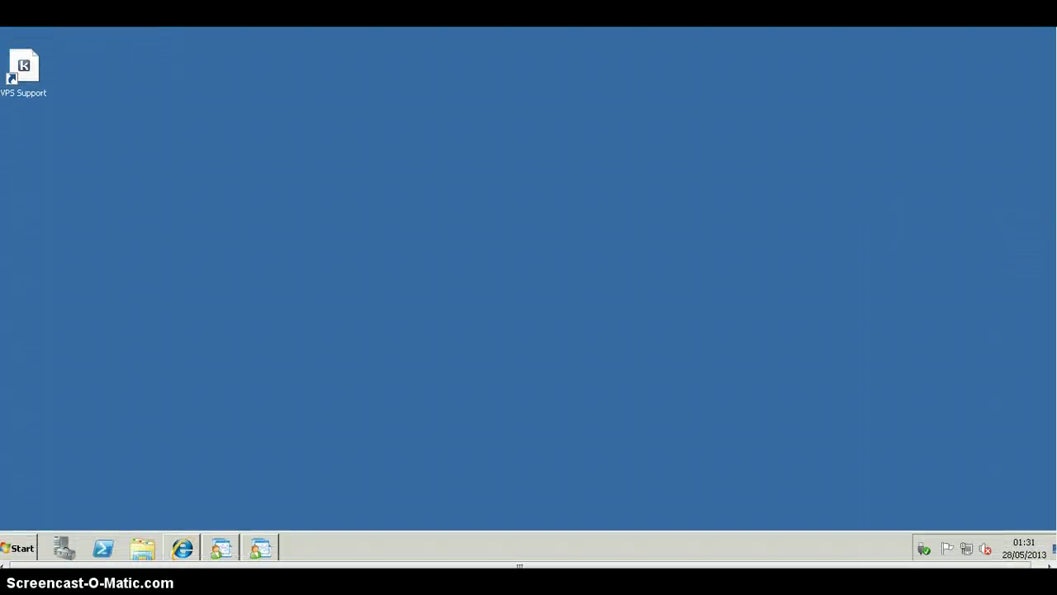
pyautogui.scroll(2, 528, 289)
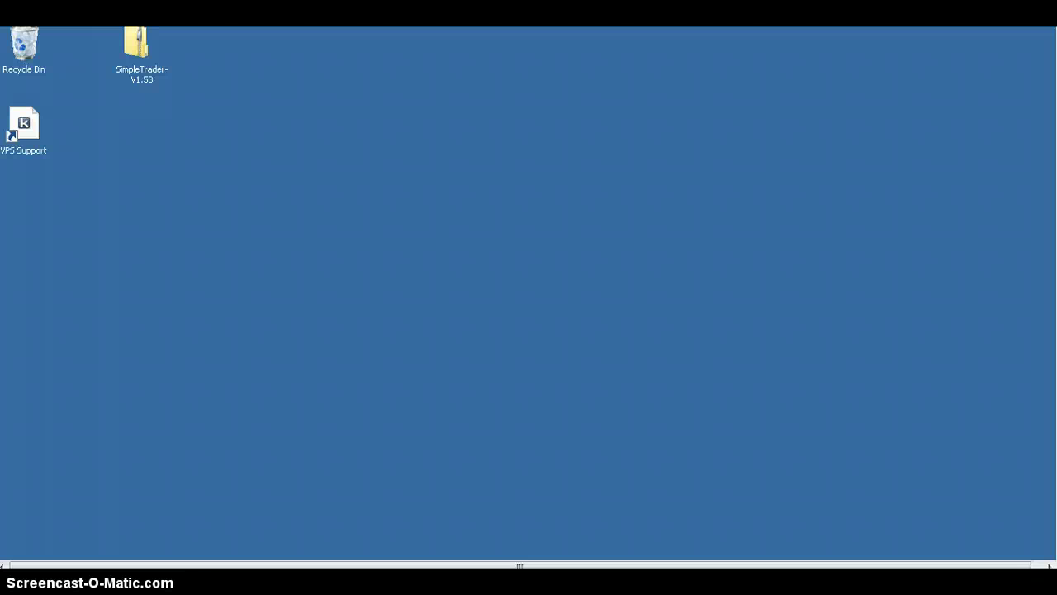
pyautogui.scroll(-2, 1041, 340)
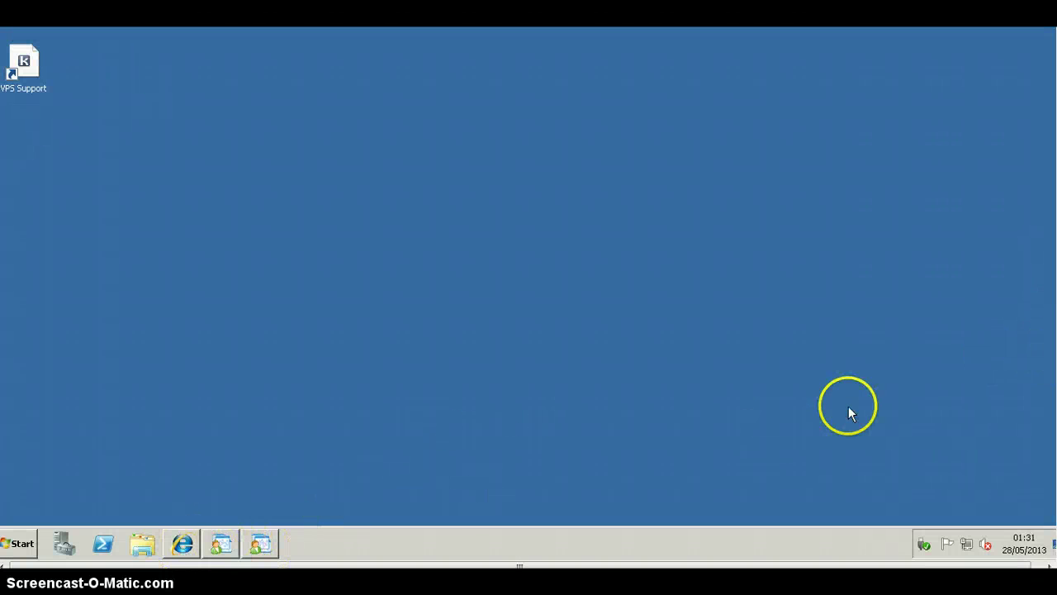
pyautogui.scroll(2, 528, 289)
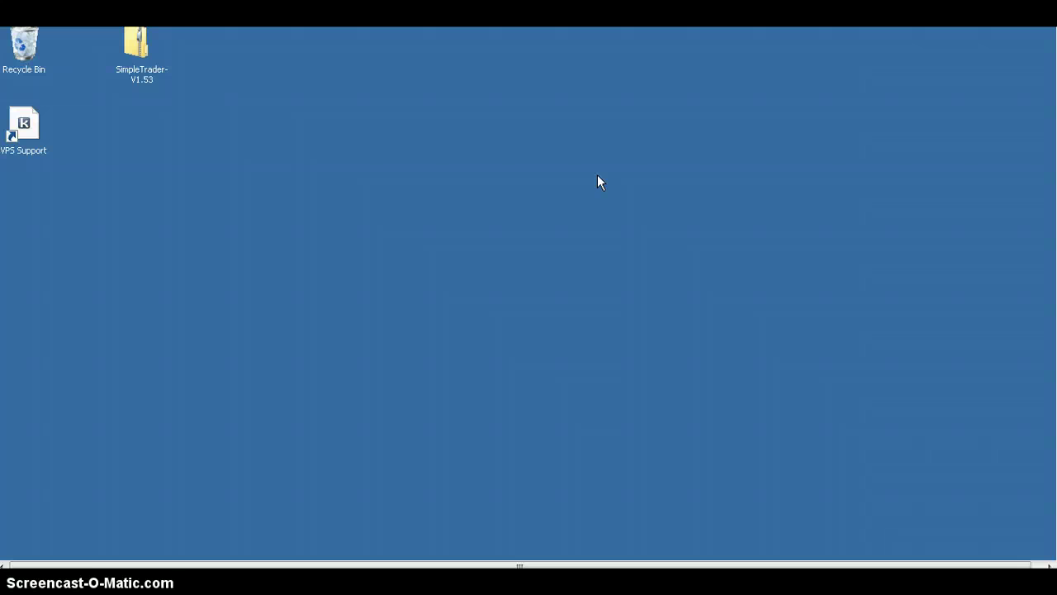
pyautogui.scroll(-2, 529, 289)
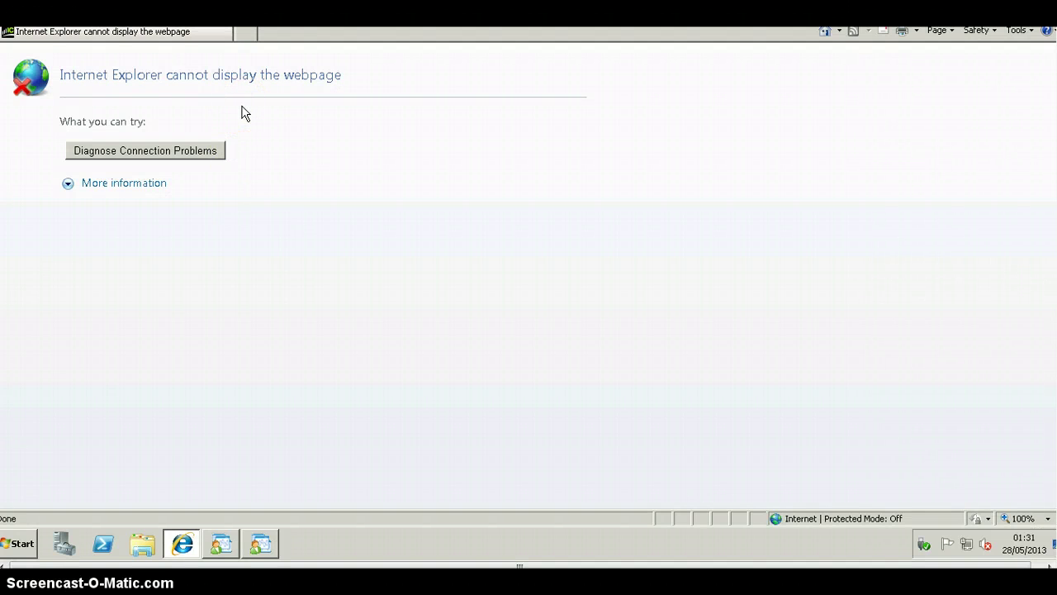
pyautogui.moveTo(236, 66); pyautogui.dragTo(163, 41)
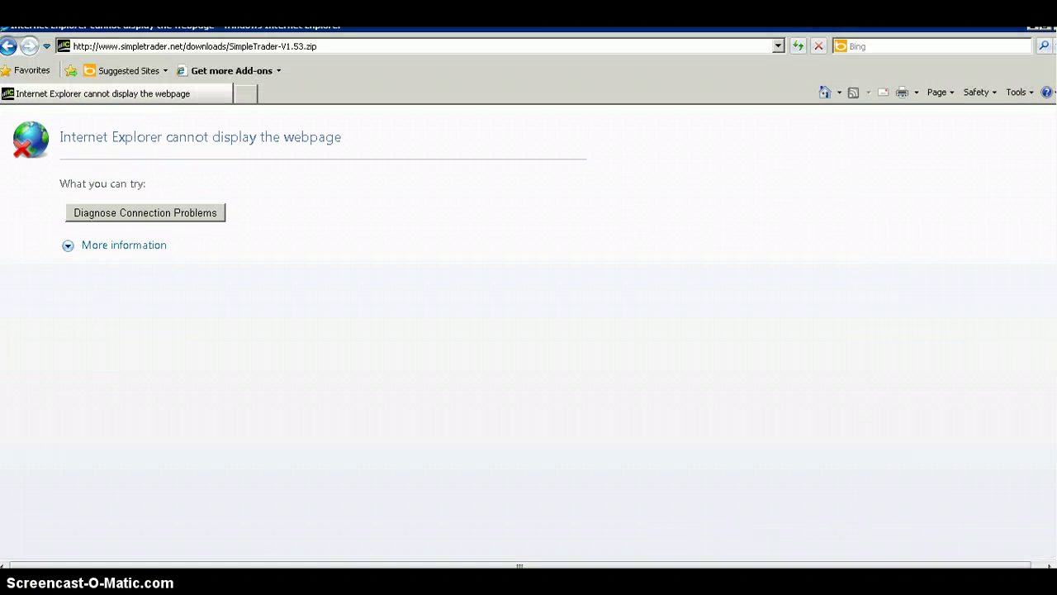
pyautogui.click(547, 46)
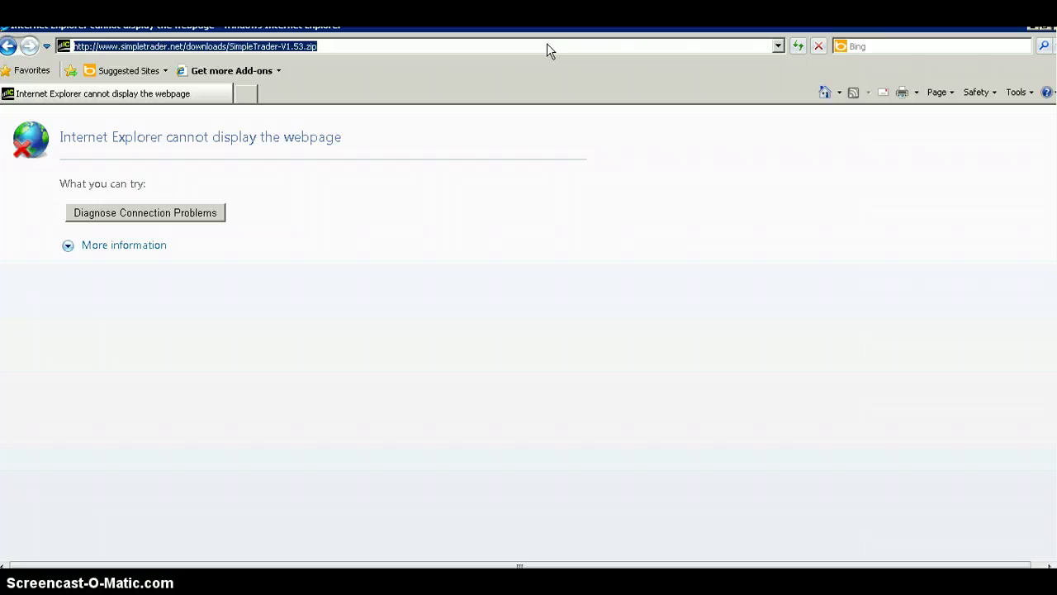
pyautogui.write('www.')
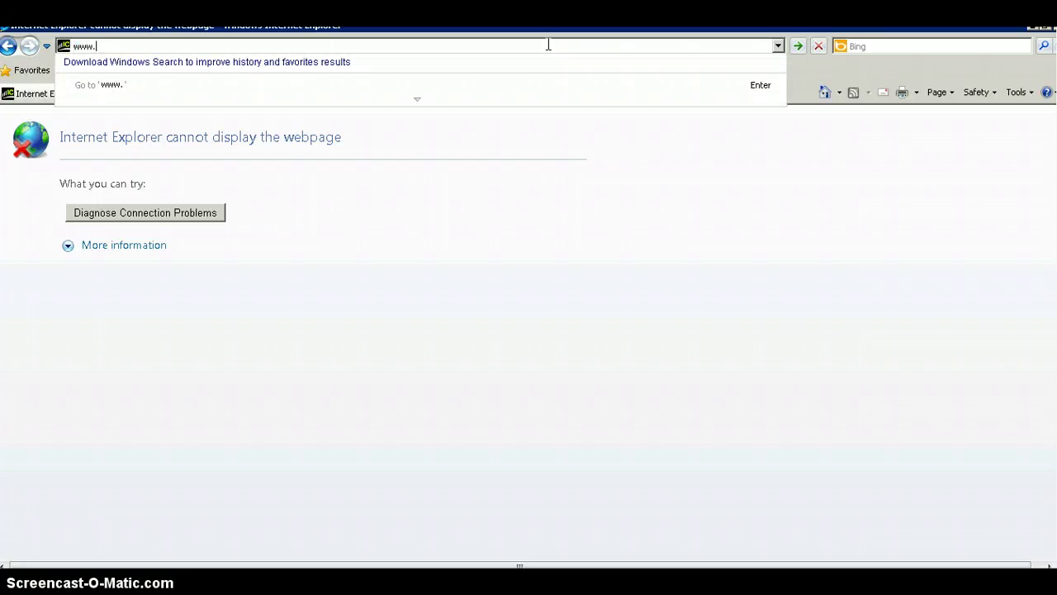
pyautogui.write('metatrader4.com')
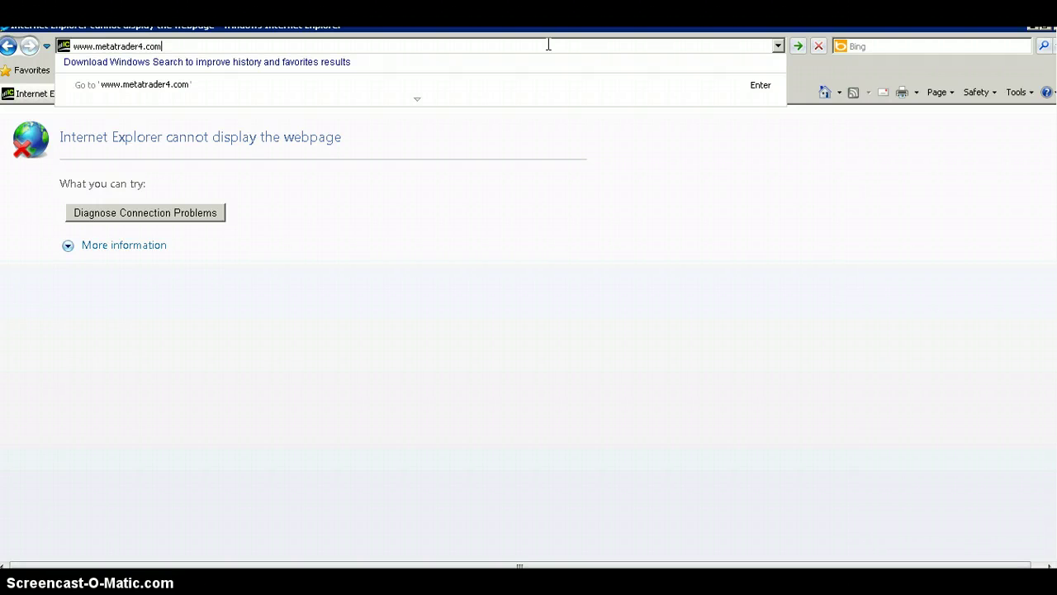
pyautogui.press('Return')
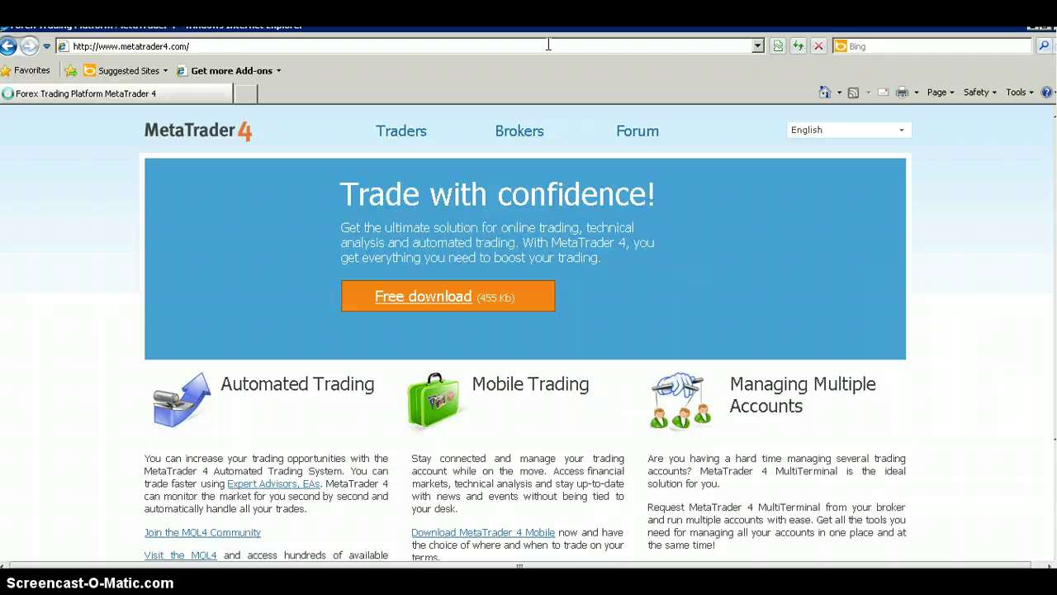
# - Download and run the MetaTrader 4 installer mt4setup.exe, allowing it to run
pyautogui.click(455, 303)
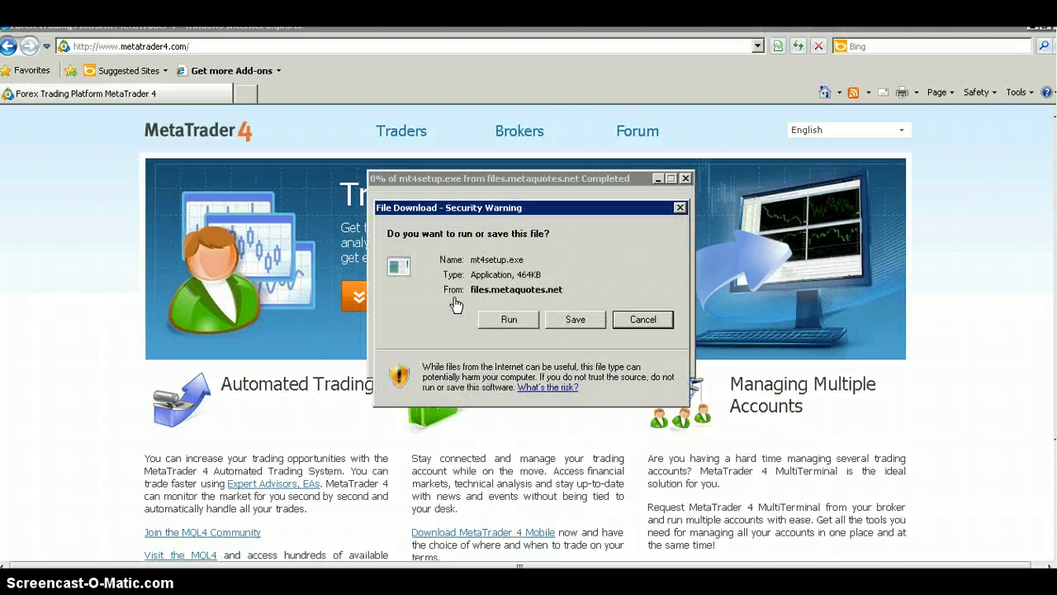
pyautogui.click(512, 322)
pyautogui.click(498, 321)
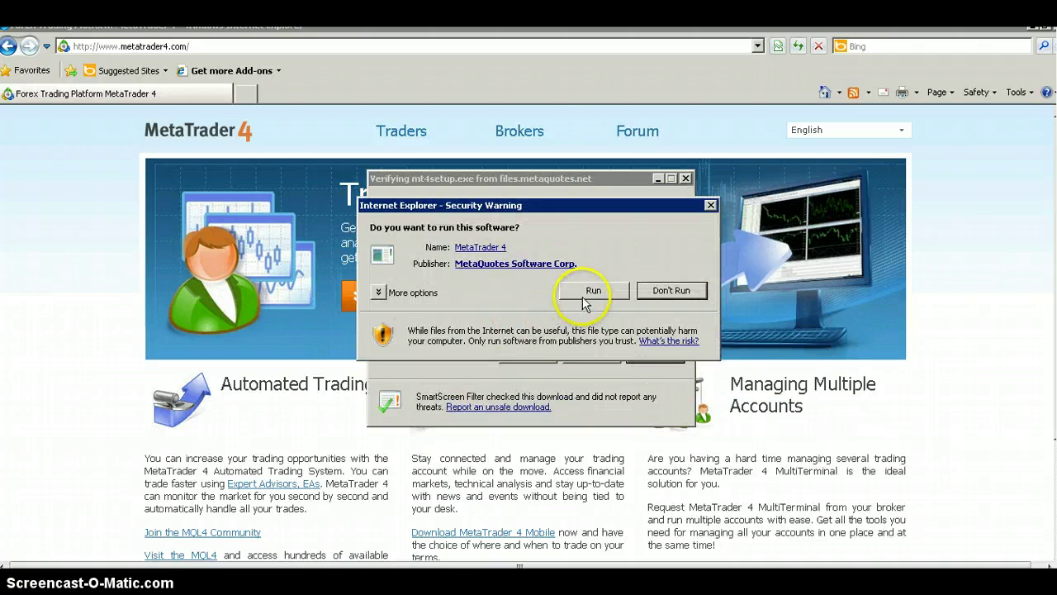
pyautogui.click(584, 294)
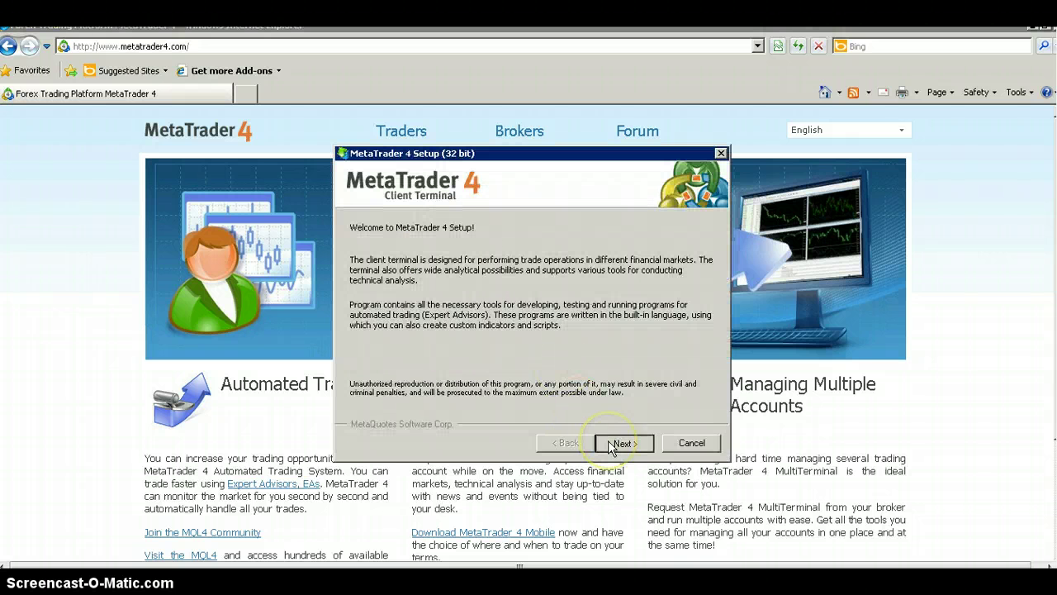
# - Accept the license and install into the 'MetaTrader 4 Test Account' folder under Program Files (x86)
pyautogui.click(611, 447)
pyautogui.click(438, 405)
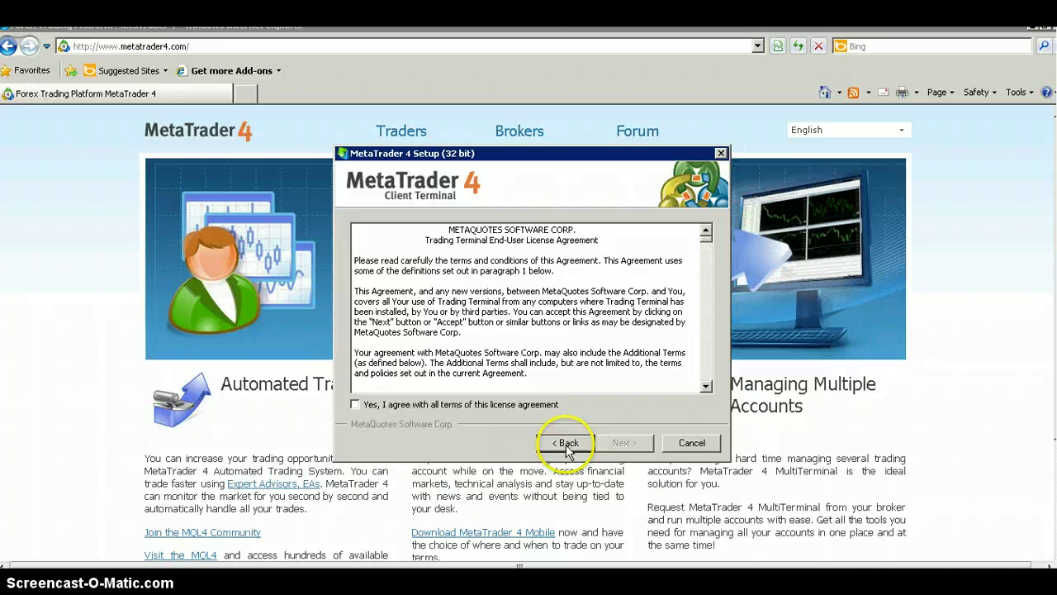
pyautogui.click(619, 444)
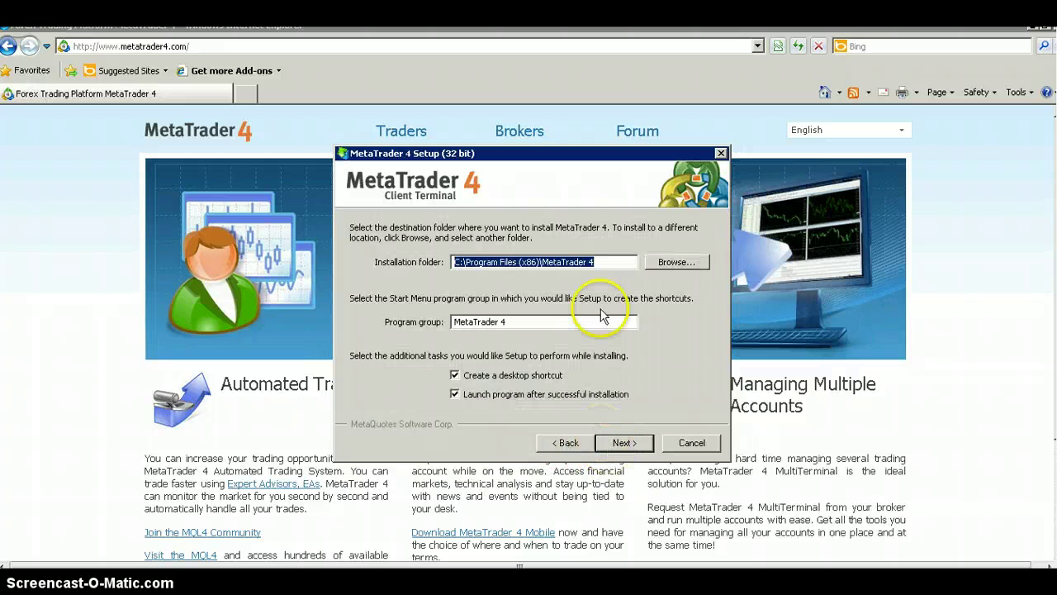
pyautogui.click(614, 261)
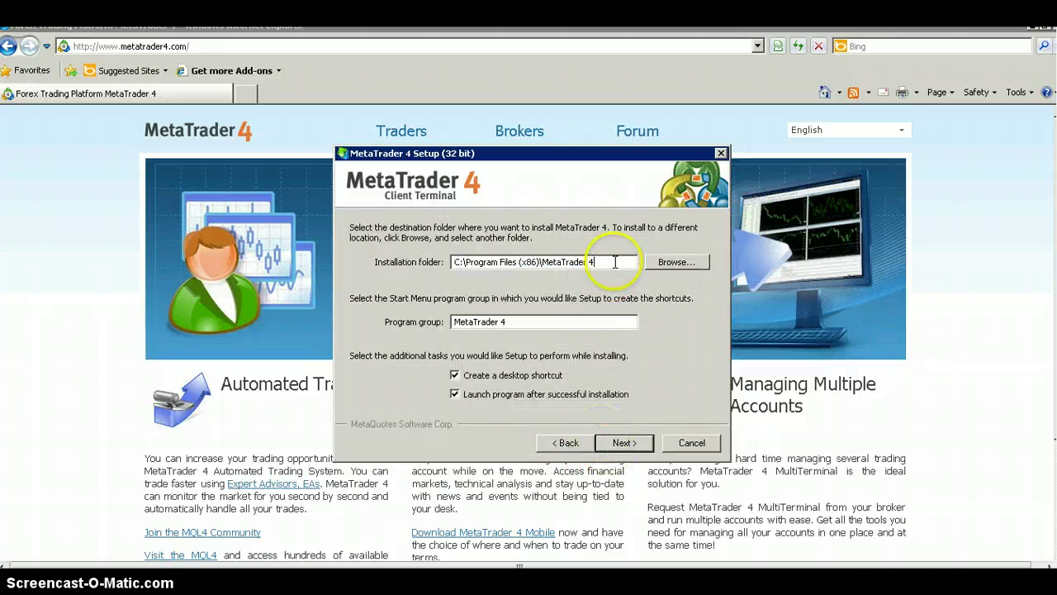
pyautogui.write('Teste Account')
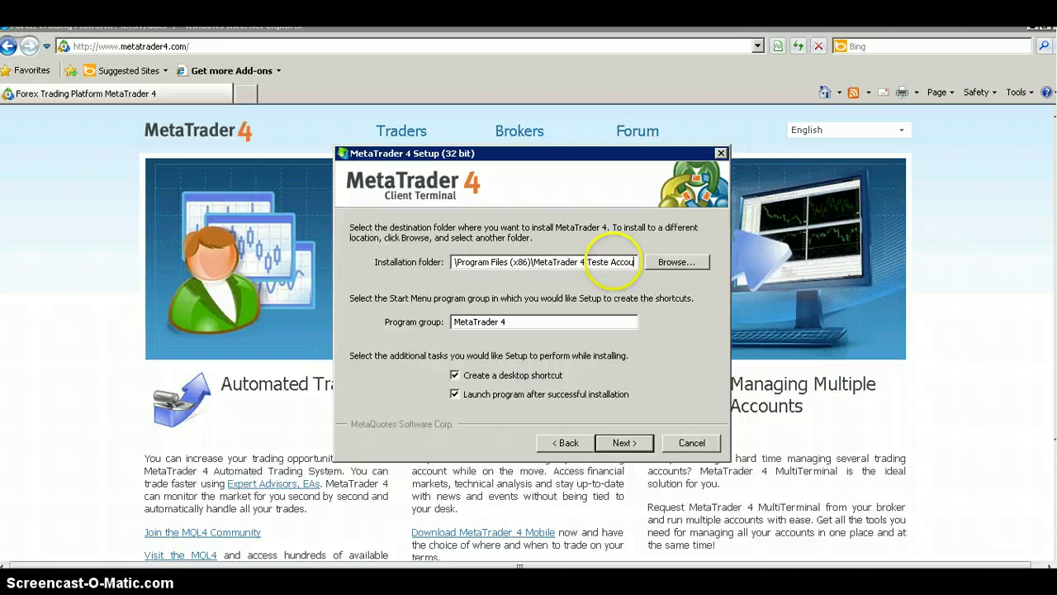
pyautogui.click(601, 262)
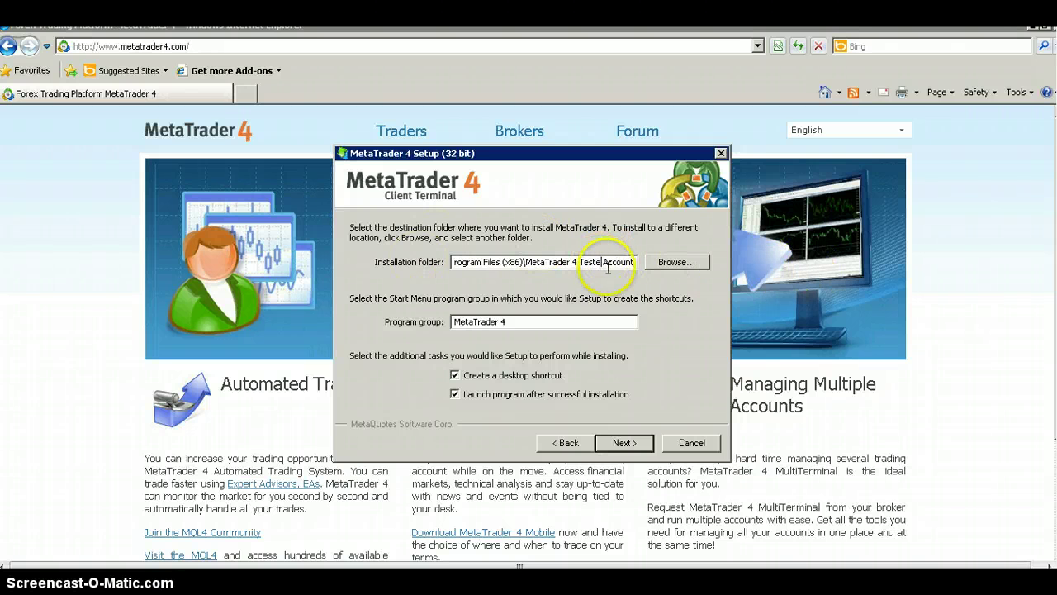
pyautogui.click(623, 443)
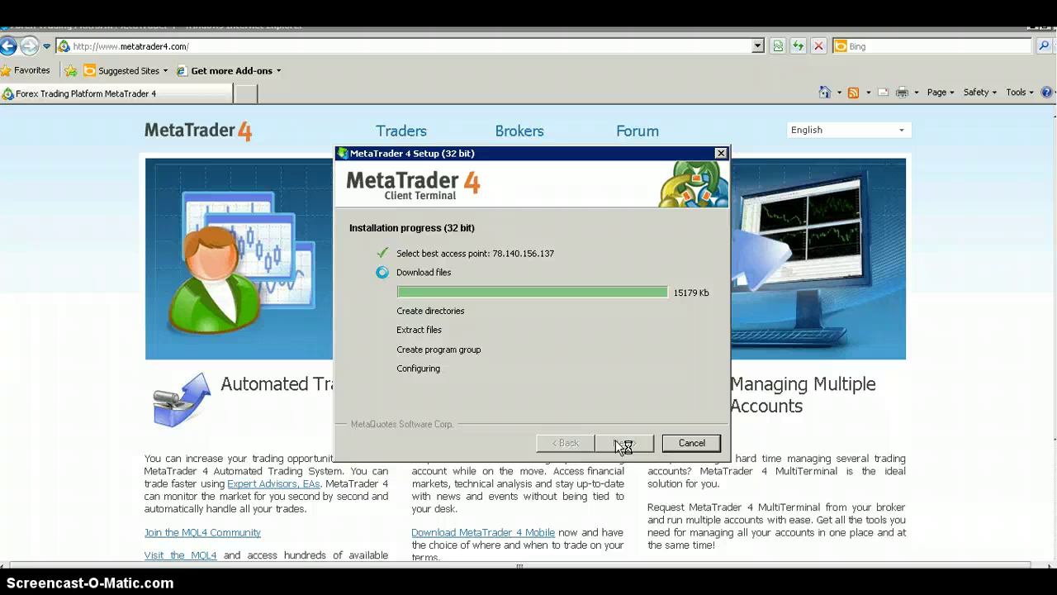
# - Finish the setup wizard so MetaTrader 4 launches with its Open an Account form
pyautogui.click(622, 443)
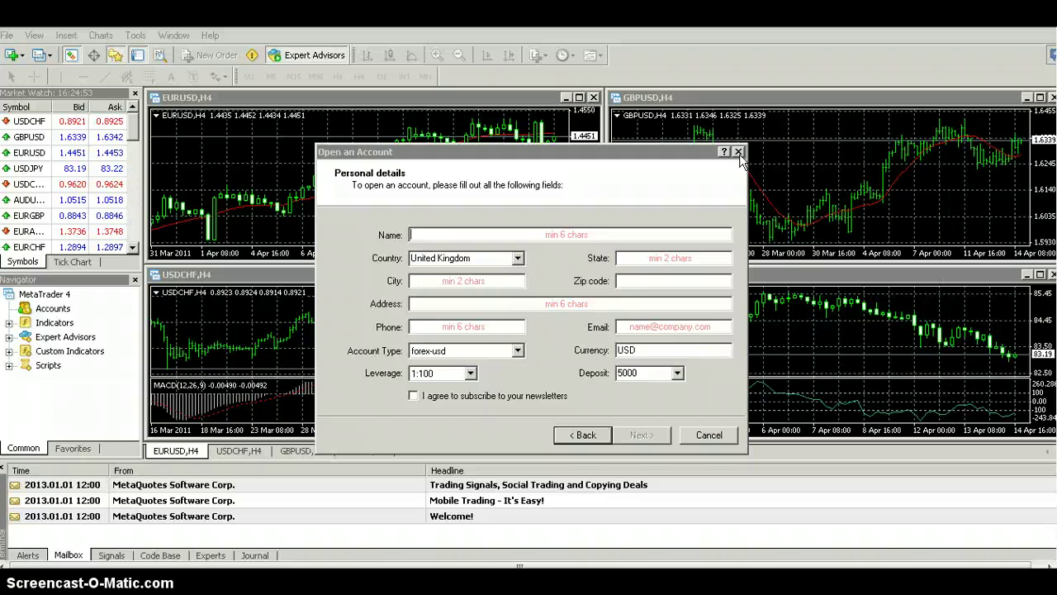
# - Cancel MT4's Open an Account dialog and move the SimpleTrader-V1.53 archive window to the right
pyautogui.click(738, 152)
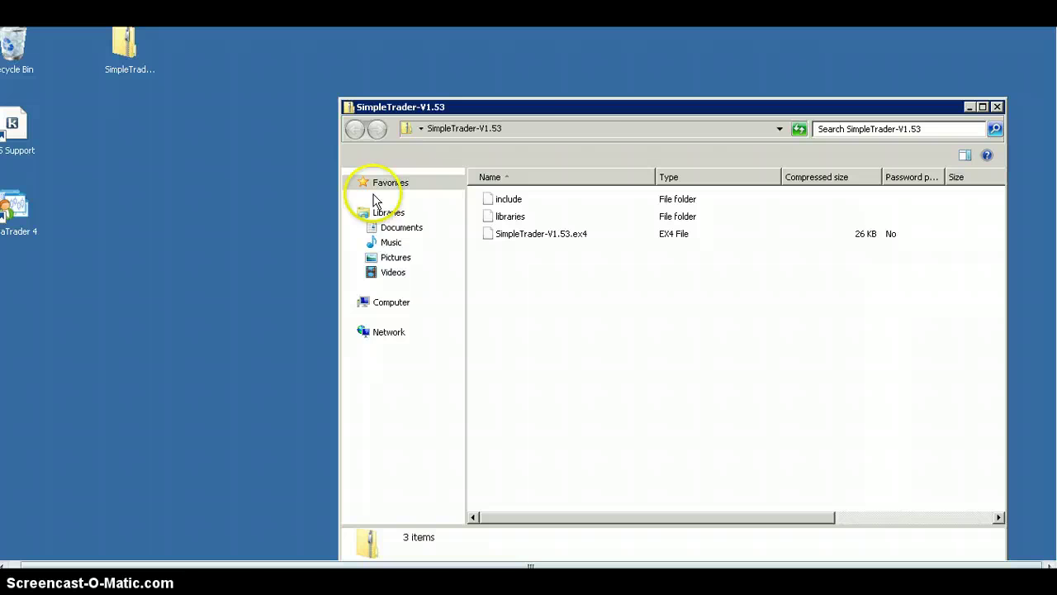
pyautogui.moveTo(593, 107); pyautogui.dragTo(615, 195)
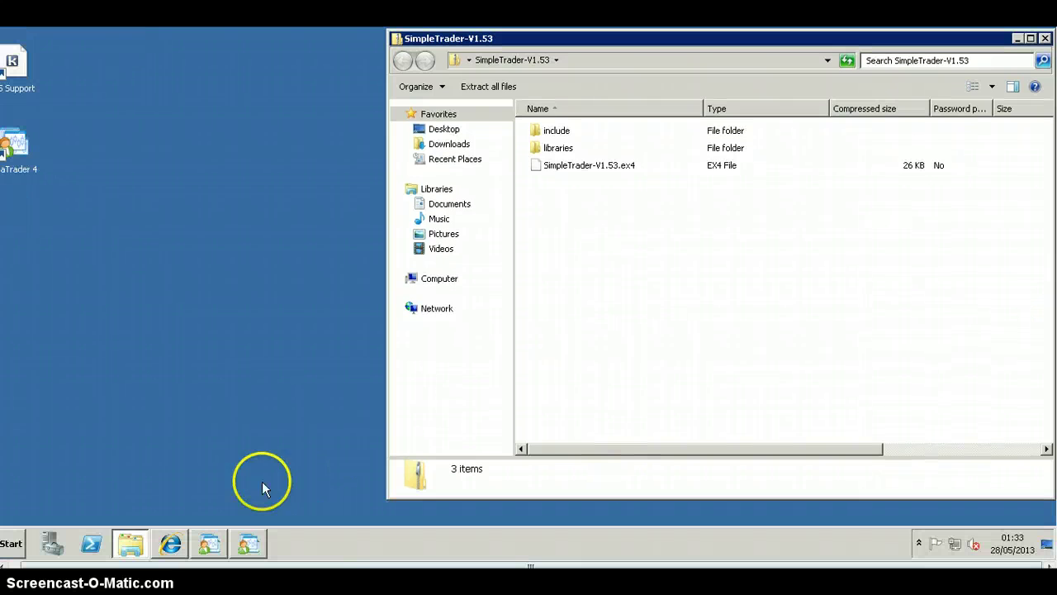
pyautogui.click(12, 543)
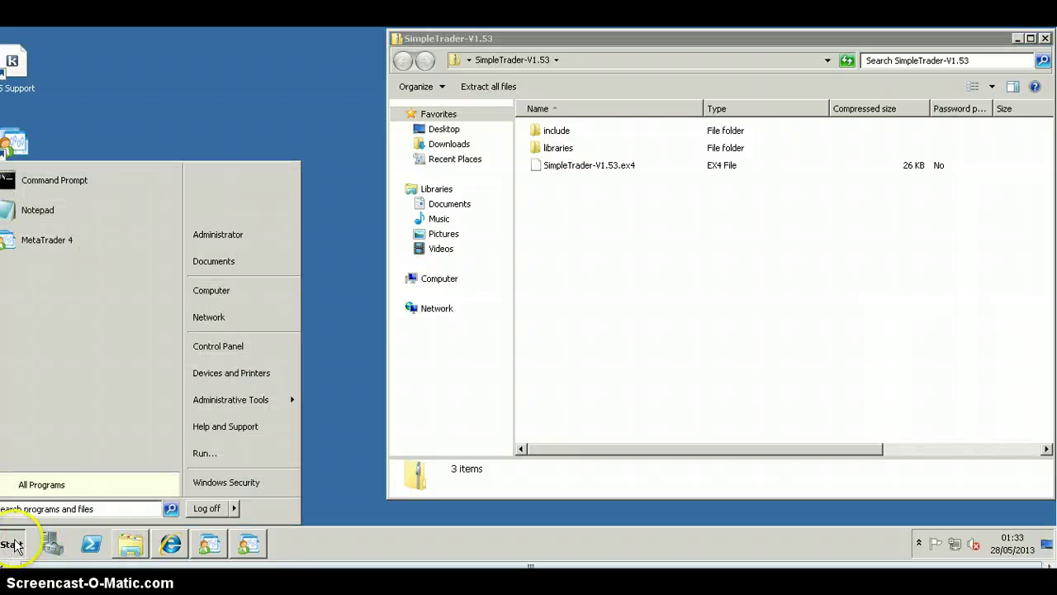
# - Browse from Computer through Local Disk (C:) and Program Files (x86) into MetaTrader 4 Test Account
pyautogui.click(210, 294)
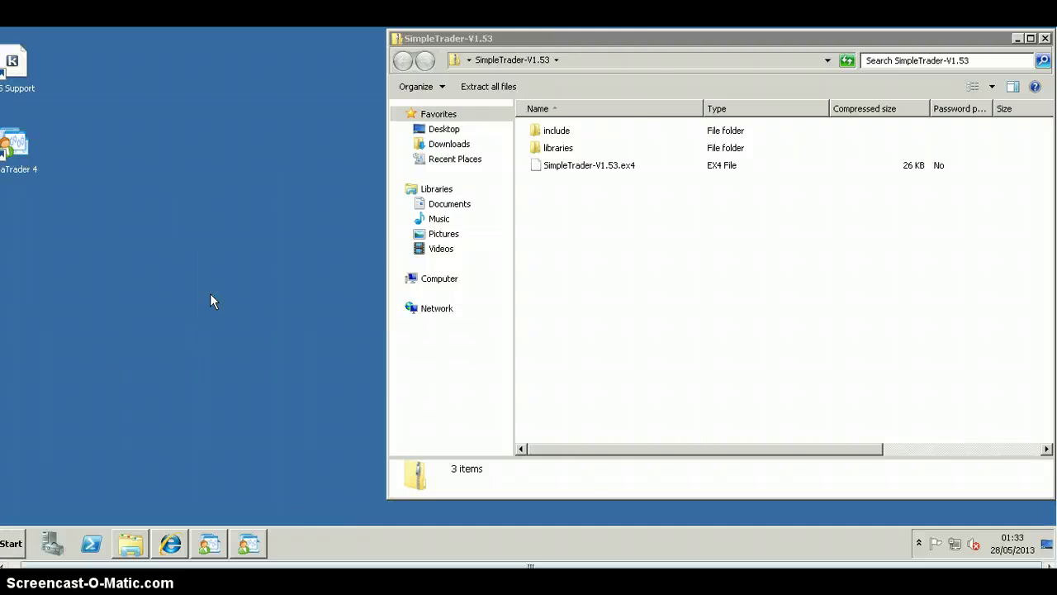
pyautogui.click(248, 73)
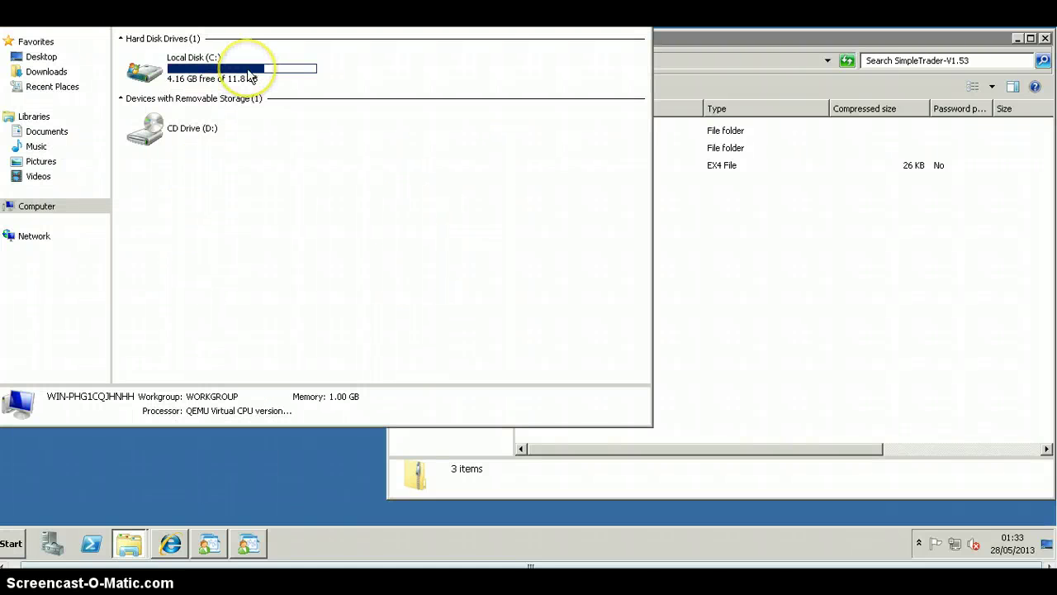
pyautogui.doubleClick(248, 73)
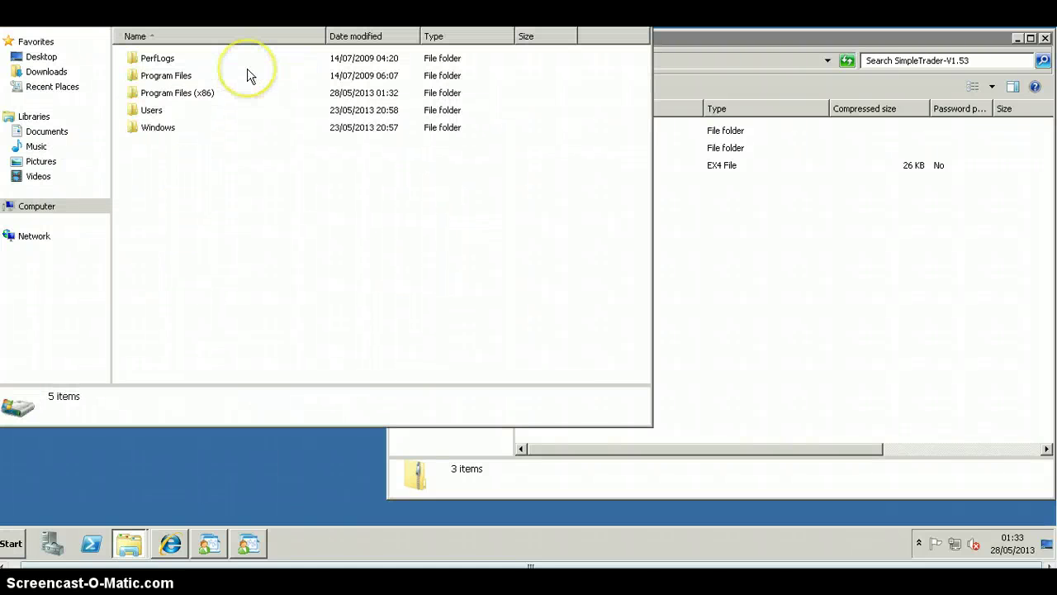
pyautogui.click(176, 96)
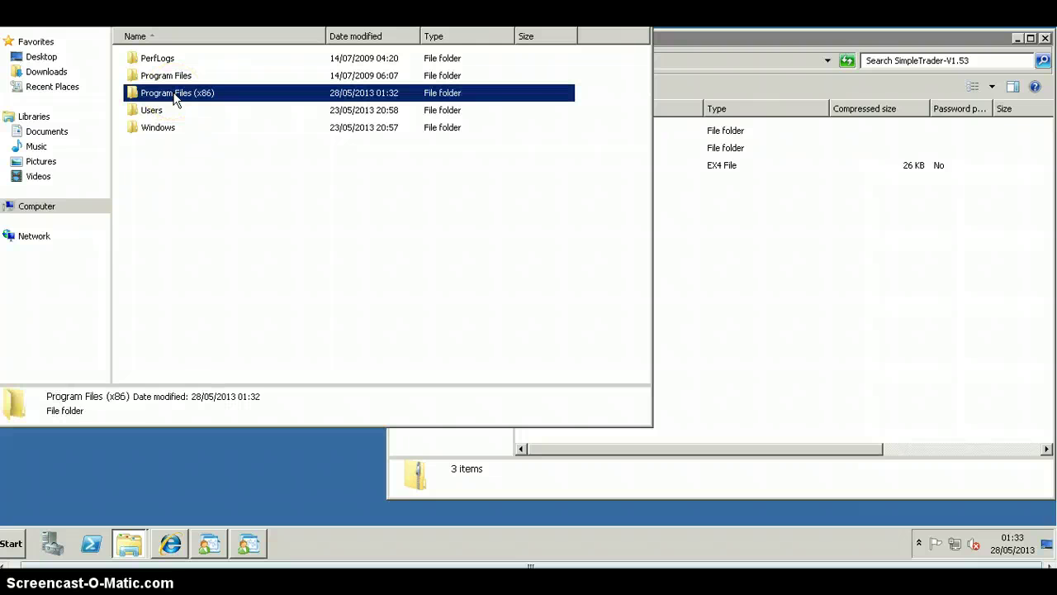
pyautogui.doubleClick(176, 95)
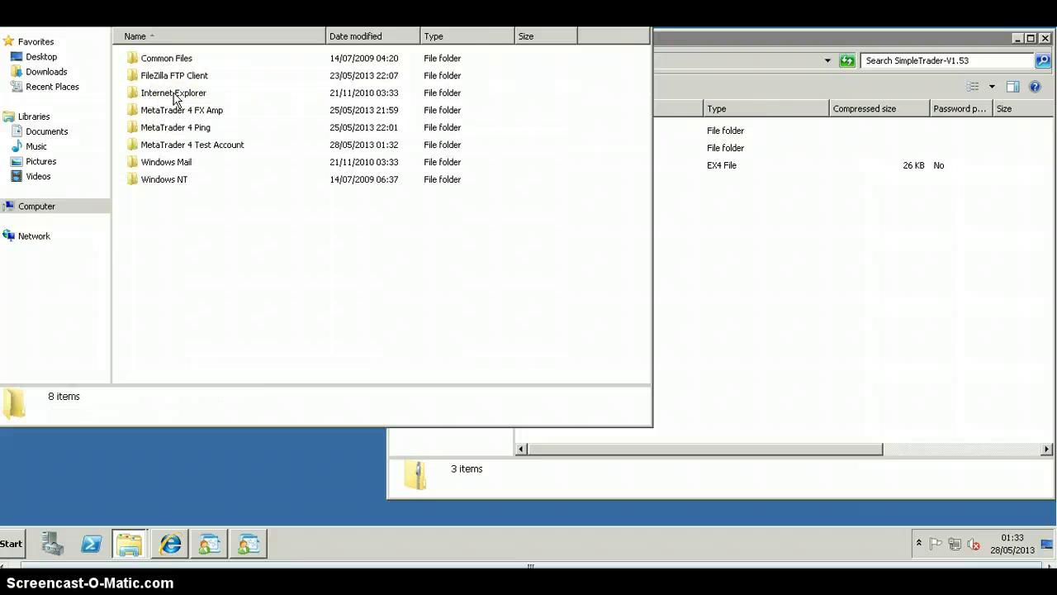
pyautogui.doubleClick(168, 146)
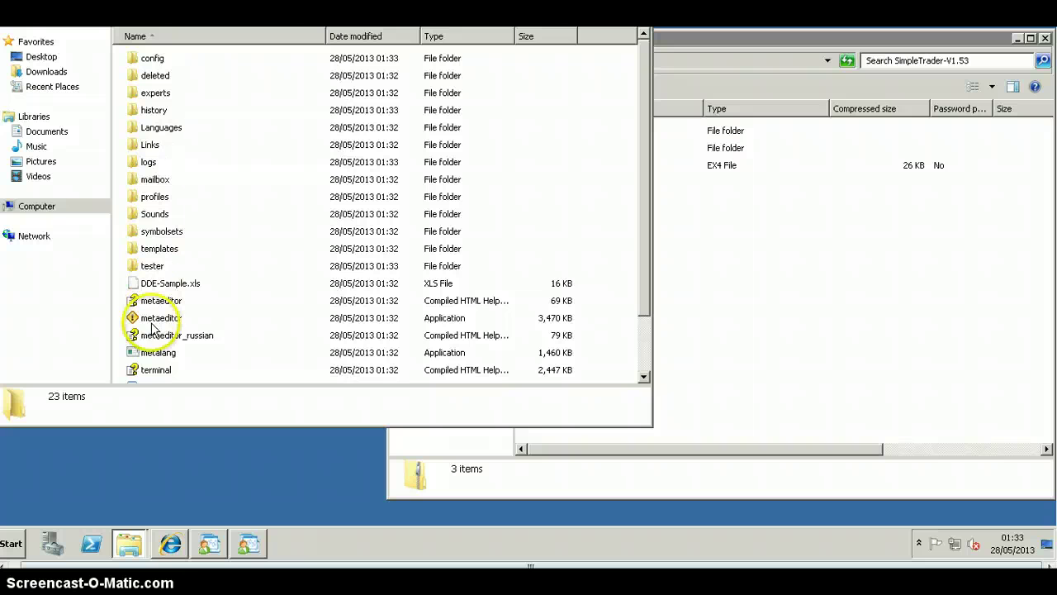
# - Copy SimpleTrader-V1.53.ex4 from the archive into the MT4 experts folder
pyautogui.doubleClick(159, 93)
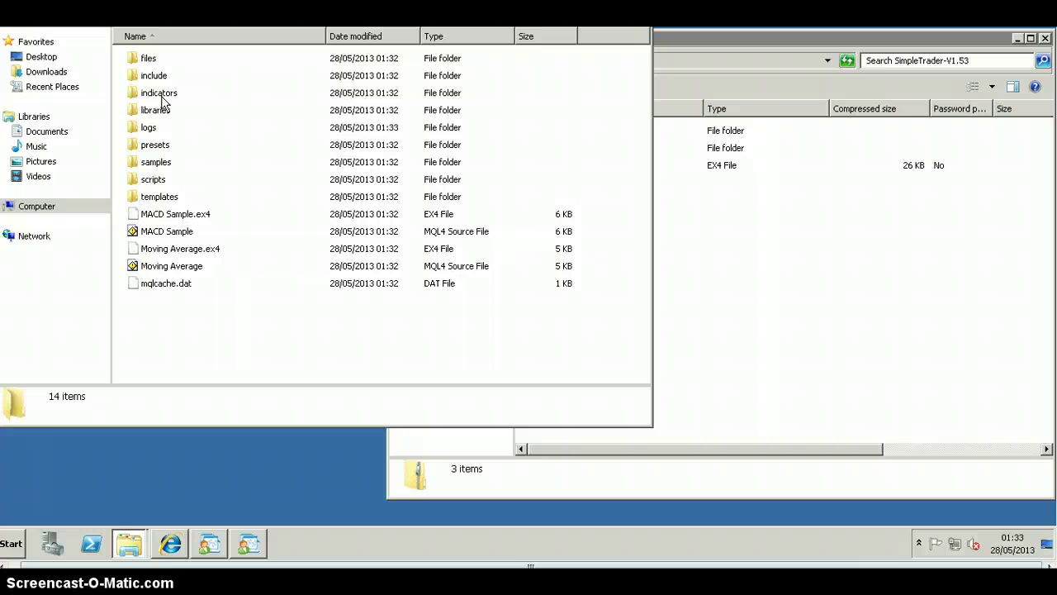
pyautogui.click(798, 37)
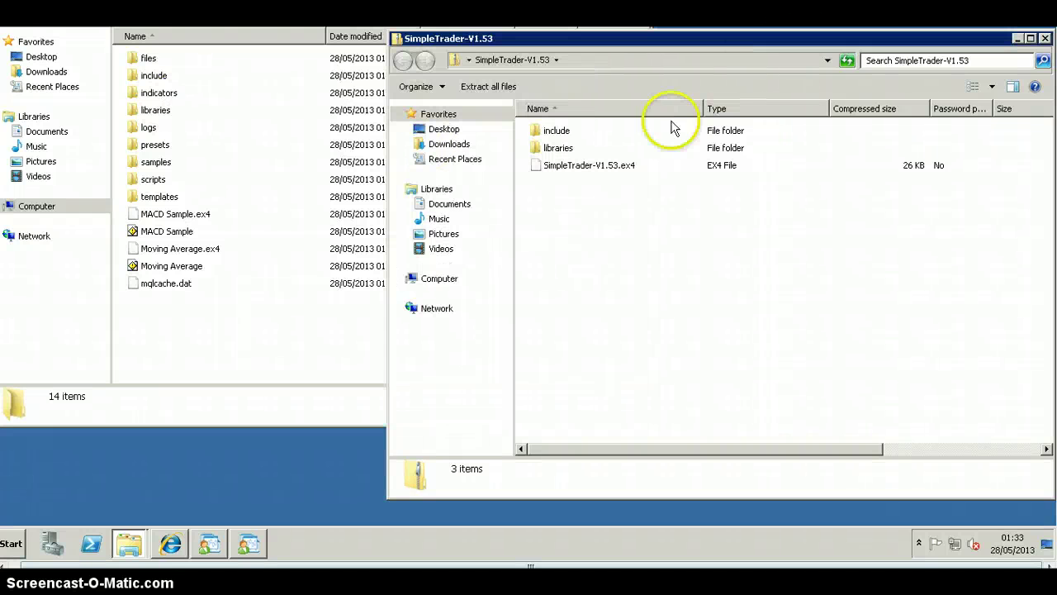
pyautogui.moveTo(557, 169); pyautogui.dragTo(207, 326)
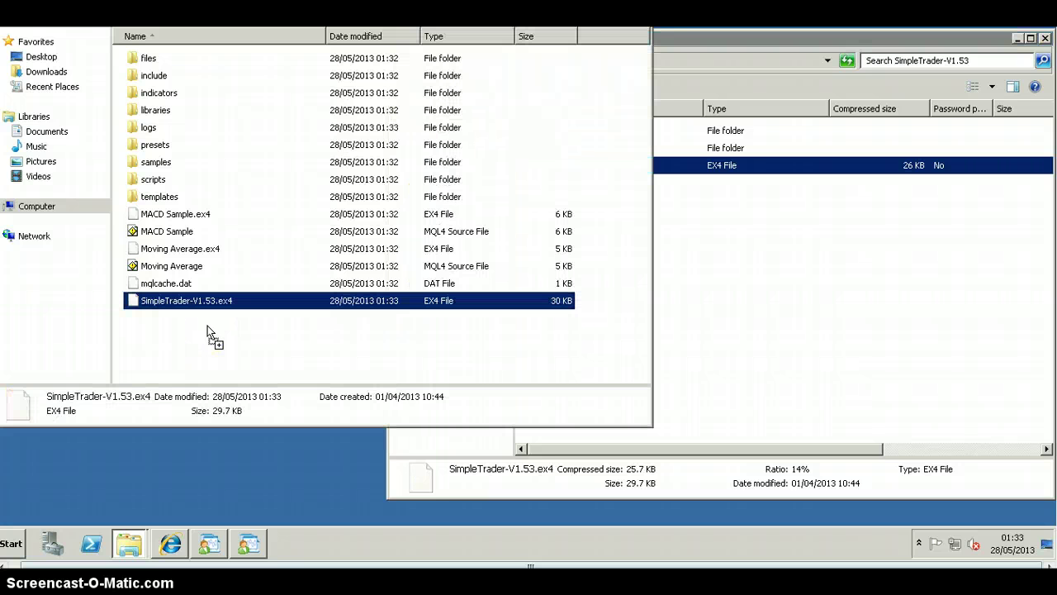
# - Copy http51.dll from the archive's libraries folder into experts\libraries
pyautogui.doubleClick(151, 110)
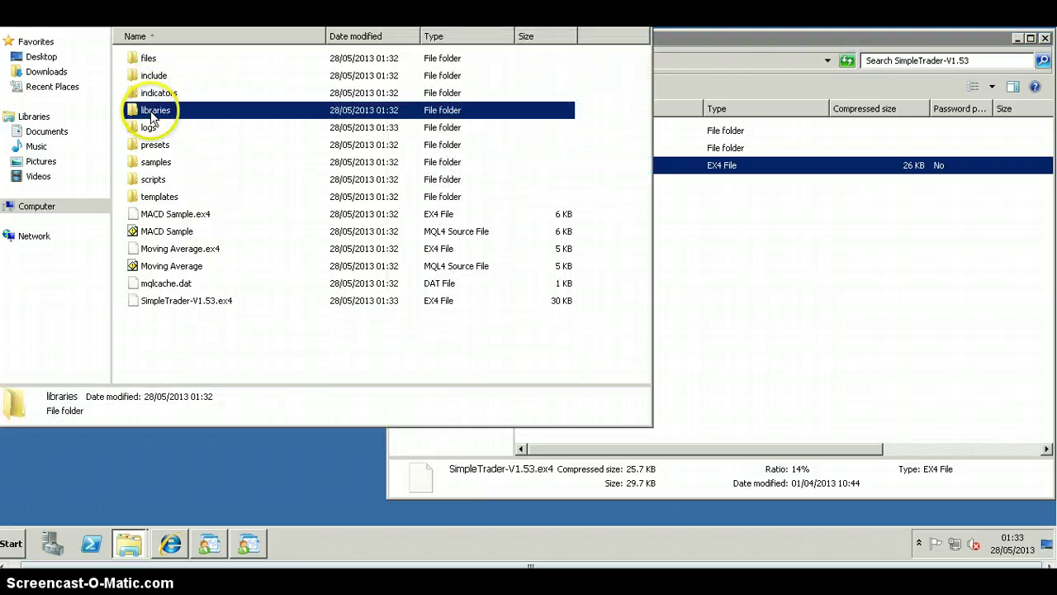
pyautogui.click(720, 45)
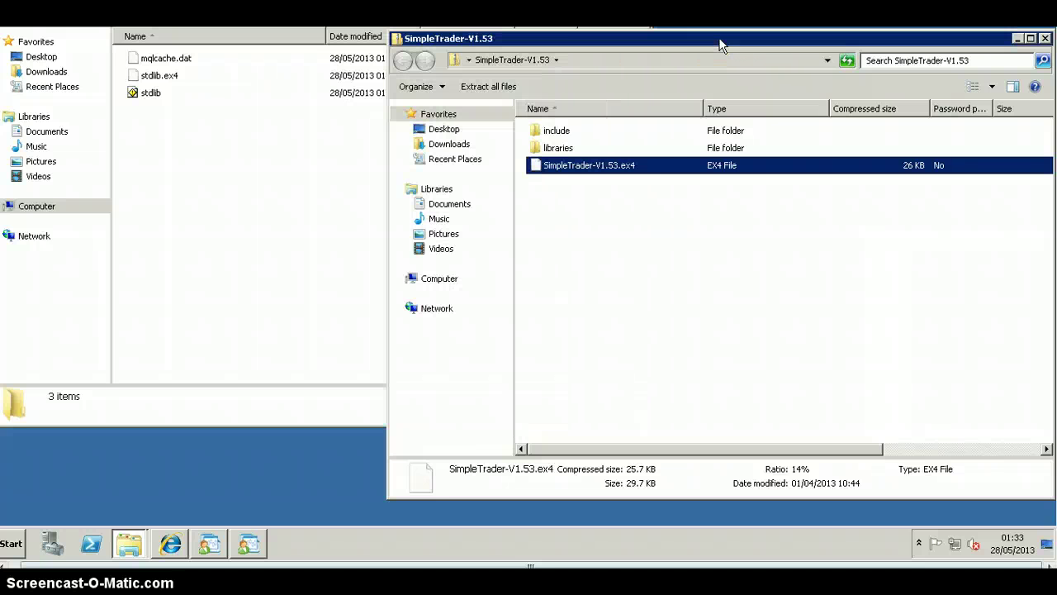
pyautogui.click(558, 152)
pyautogui.doubleClick(559, 149)
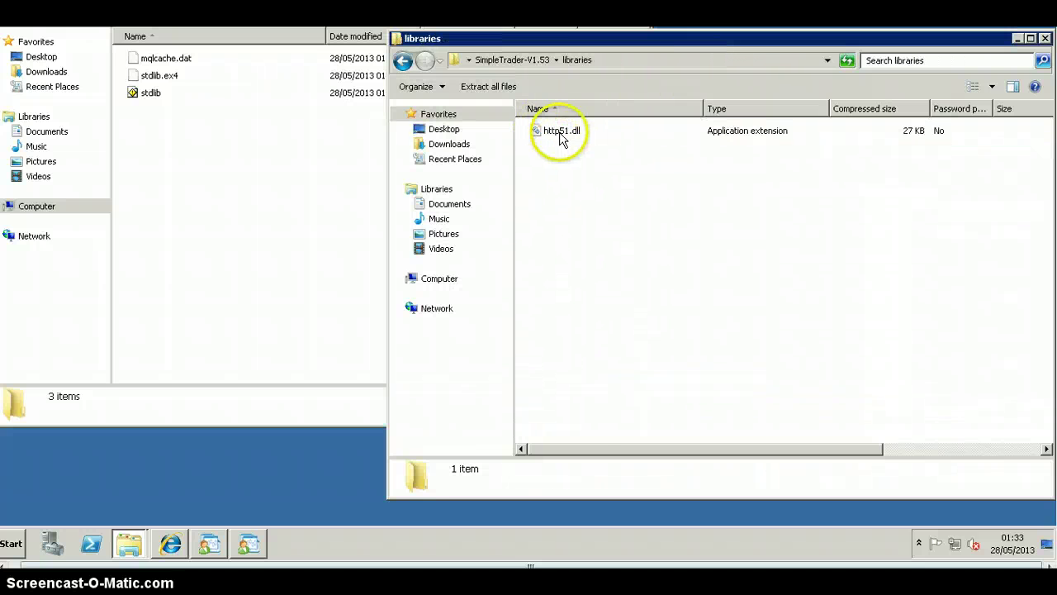
pyautogui.click(559, 130)
pyautogui.moveTo(259, 142); pyautogui.dragTo(256, 151)
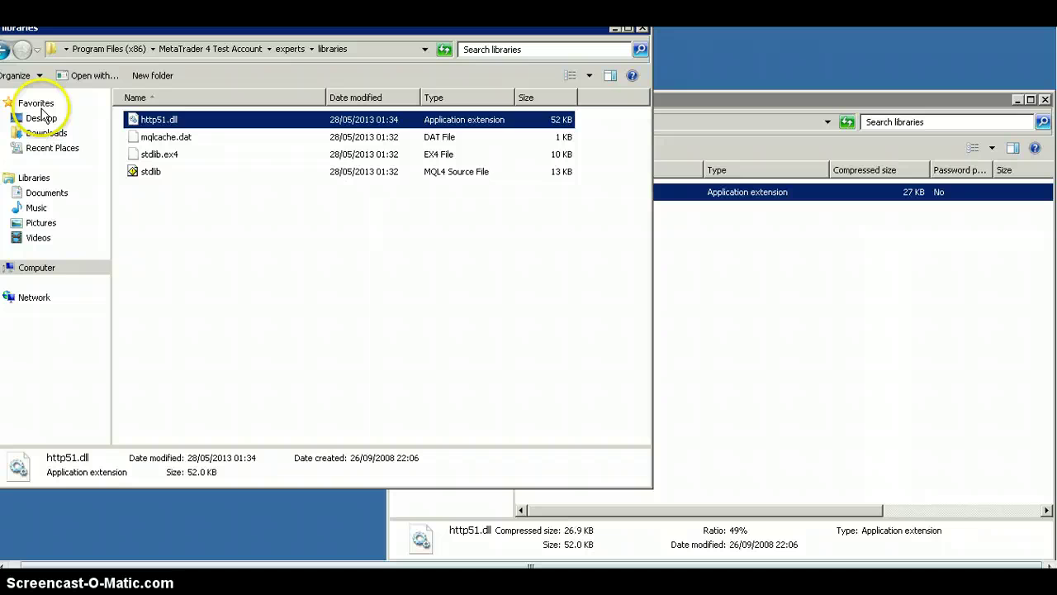
# - Copy http51.mqh from the archive's include folder into experts\include
pyautogui.click(10, 52)
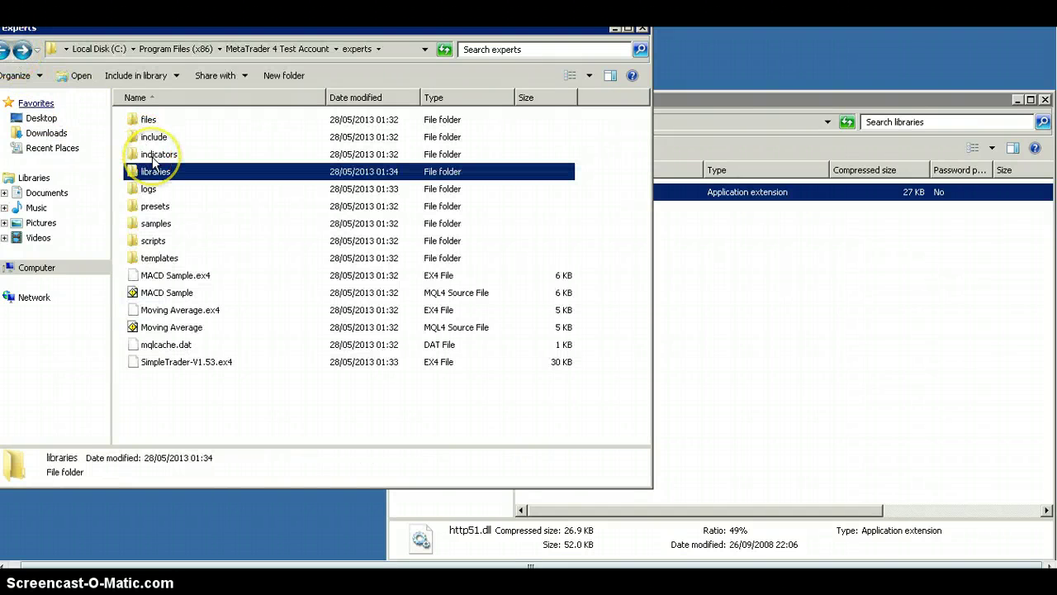
pyautogui.click(152, 156)
pyautogui.doubleClick(154, 138)
pyautogui.click(706, 65)
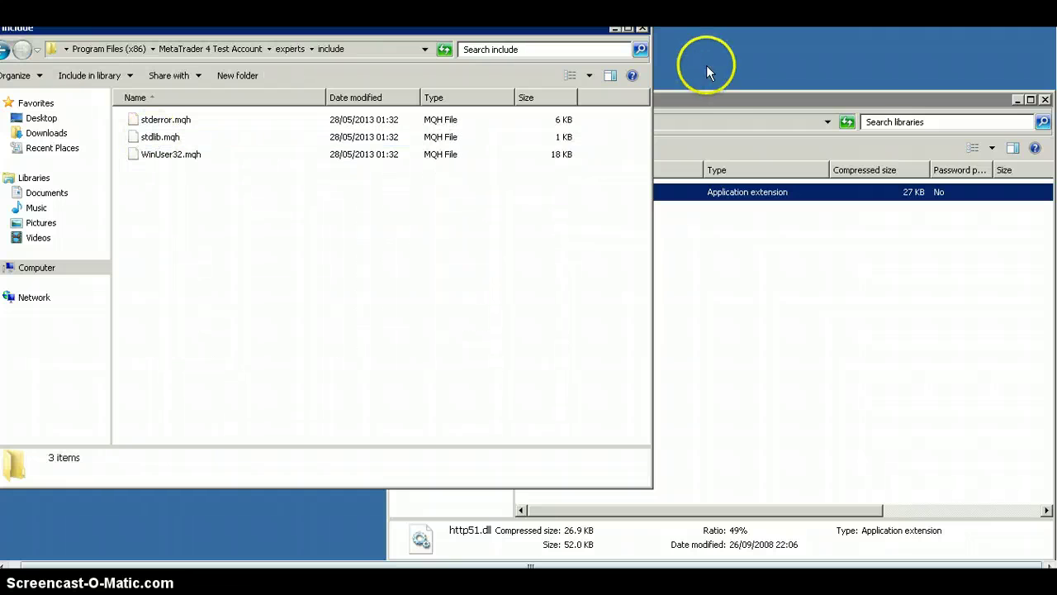
pyautogui.click(723, 93)
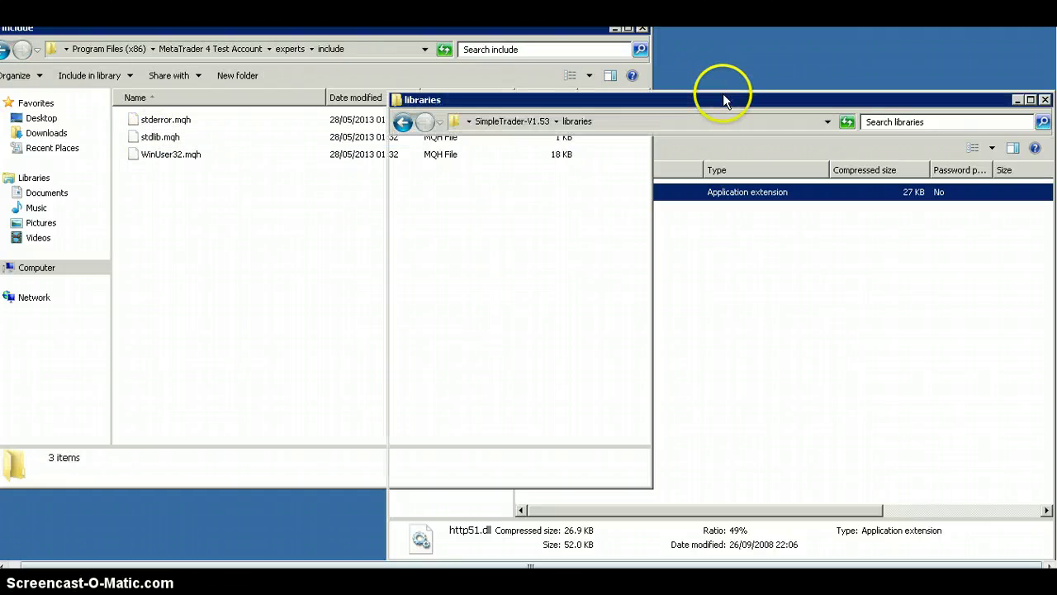
pyautogui.click(405, 124)
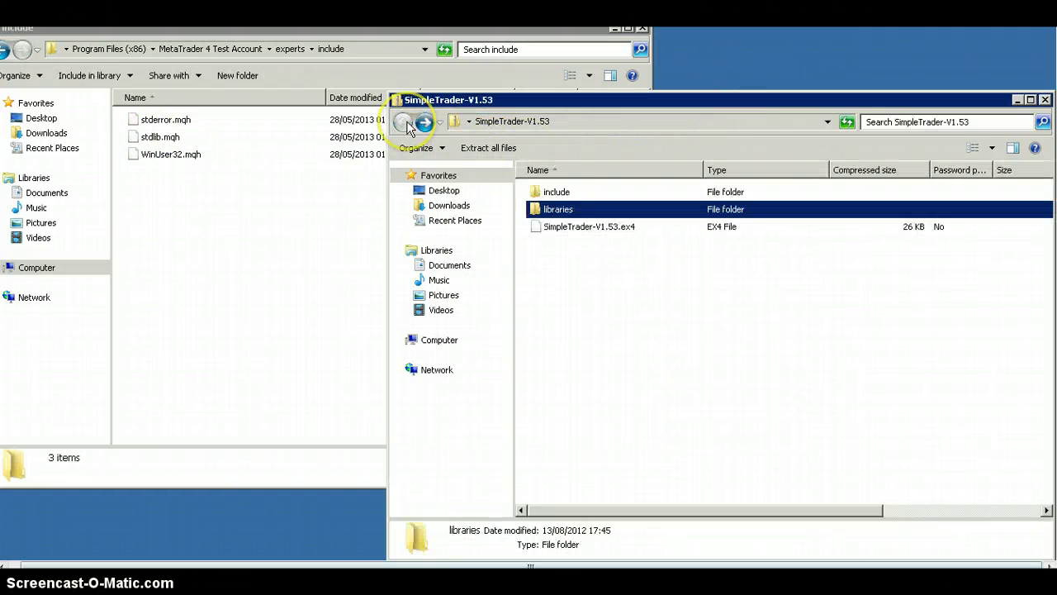
pyautogui.doubleClick(556, 192)
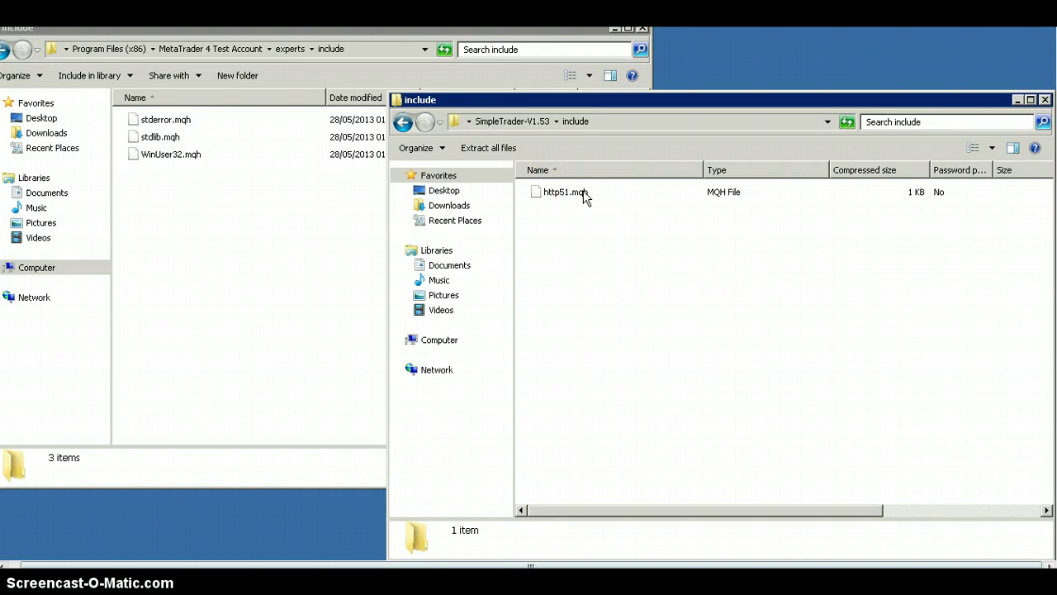
pyautogui.moveTo(585, 196); pyautogui.dragTo(208, 200)
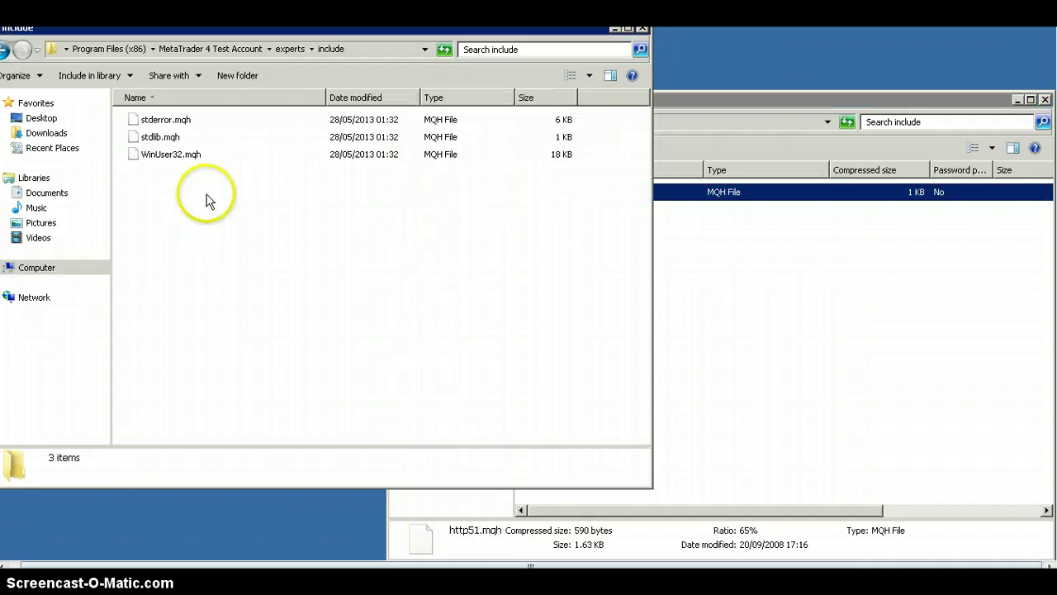
pyautogui.click(8, 51)
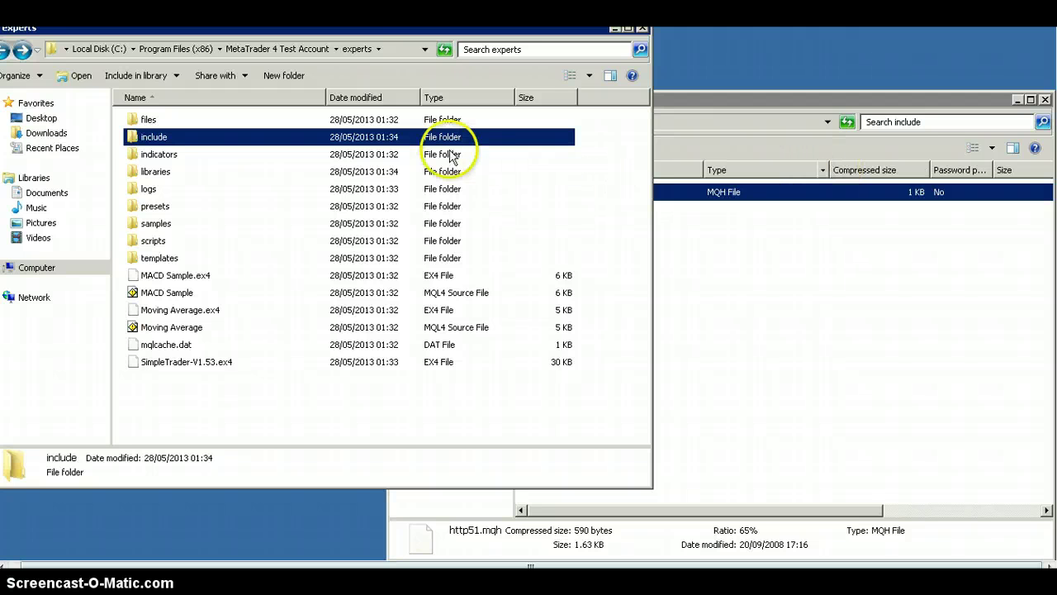
# - Return to the MetaTrader 4 Test Account folder and relaunch MT4 from terminal.exe
pyautogui.click(8, 52)
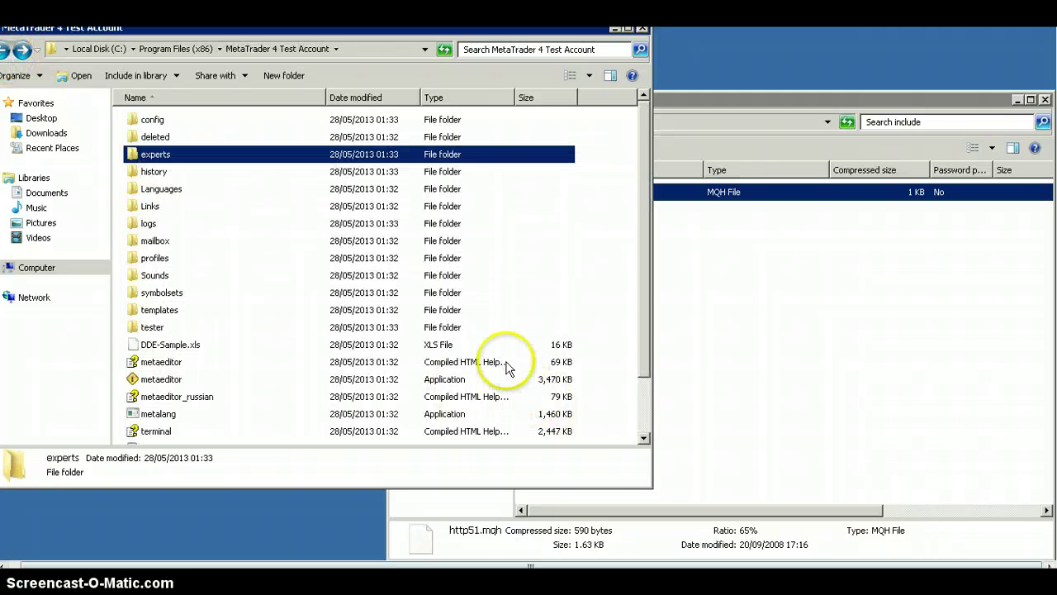
pyautogui.scroll(-2, 645, 380)
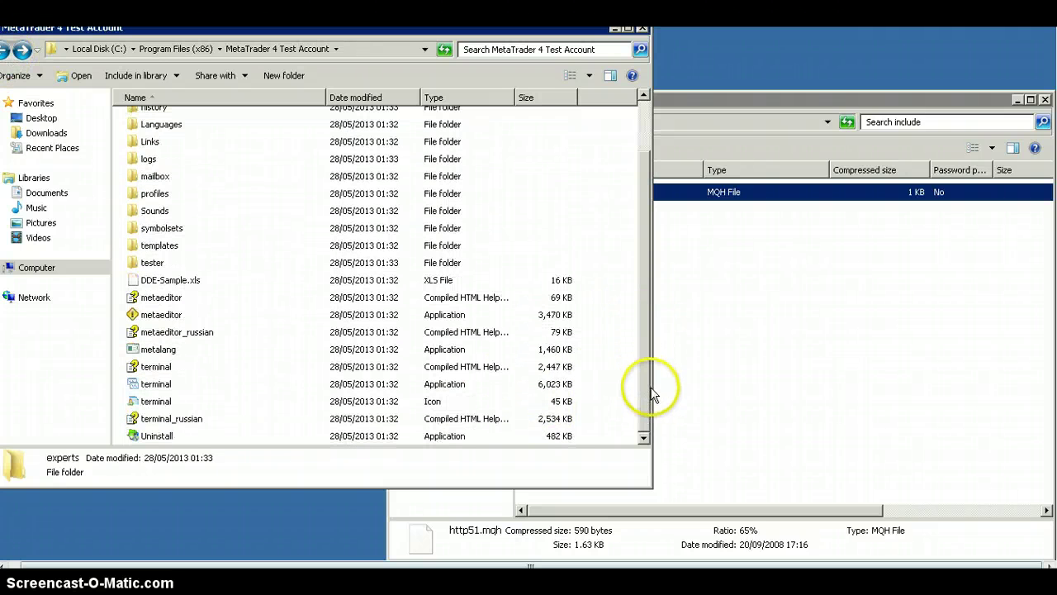
pyautogui.click(150, 390)
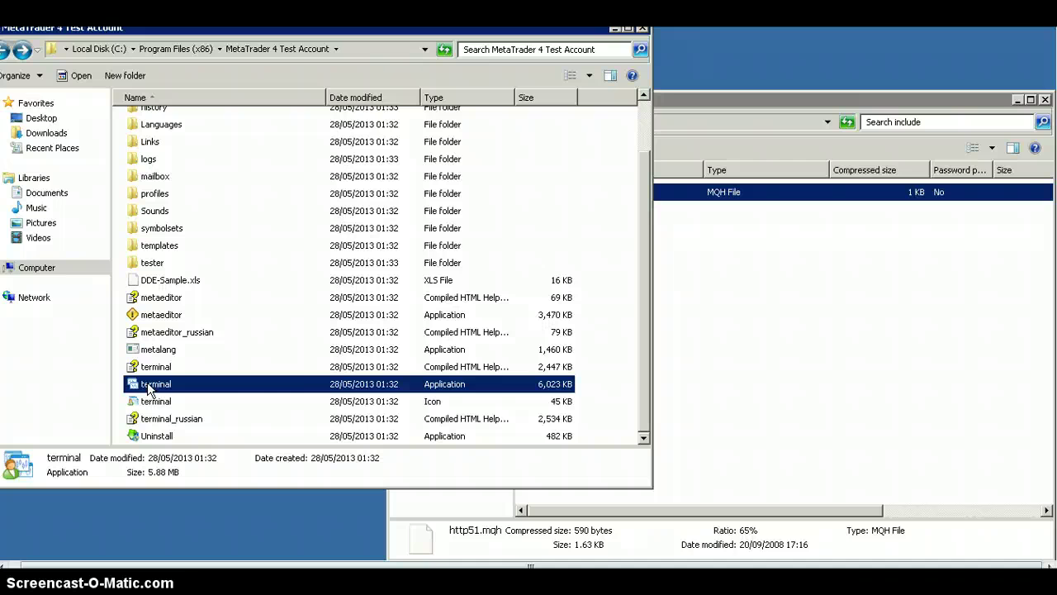
pyautogui.click(462, 355)
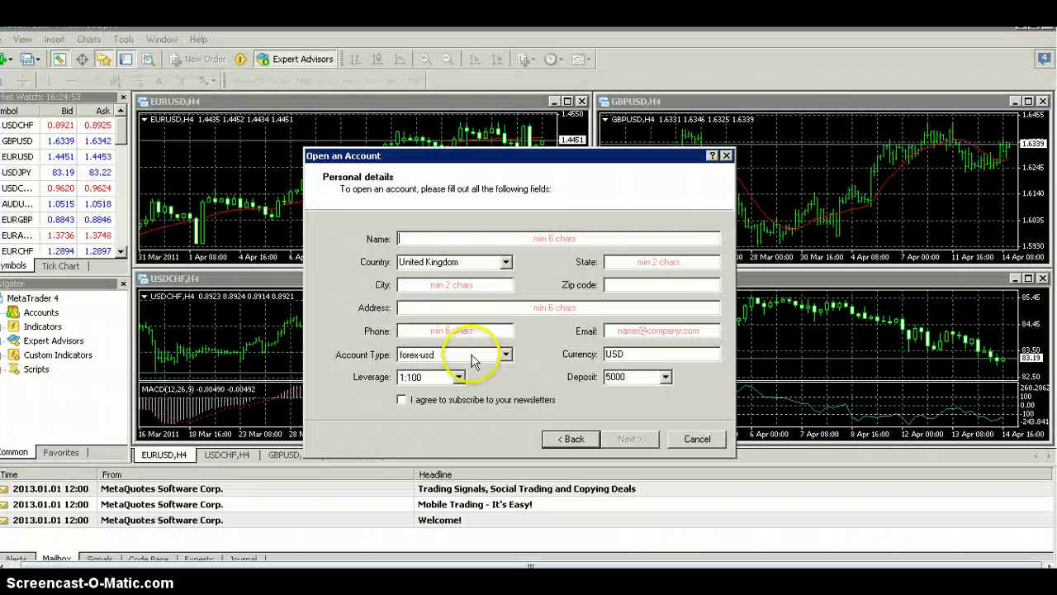
# - Dismiss Open an Account, clear the mistaken Login entry, and set the server to 38.76.4.17
pyautogui.click(726, 156)
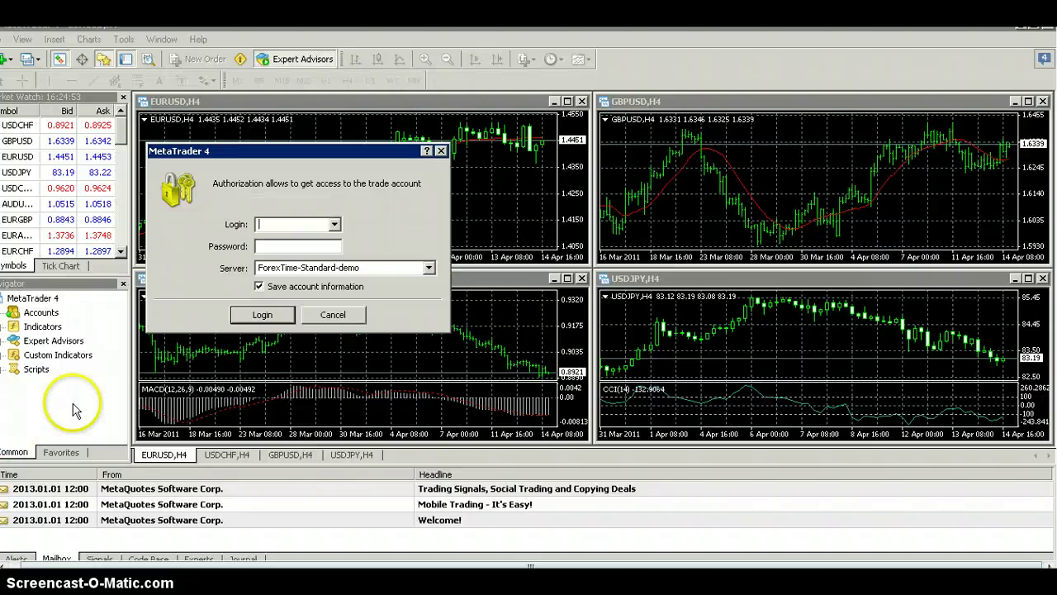
pyautogui.click(298, 224)
pyautogui.write('38.76.4.17')
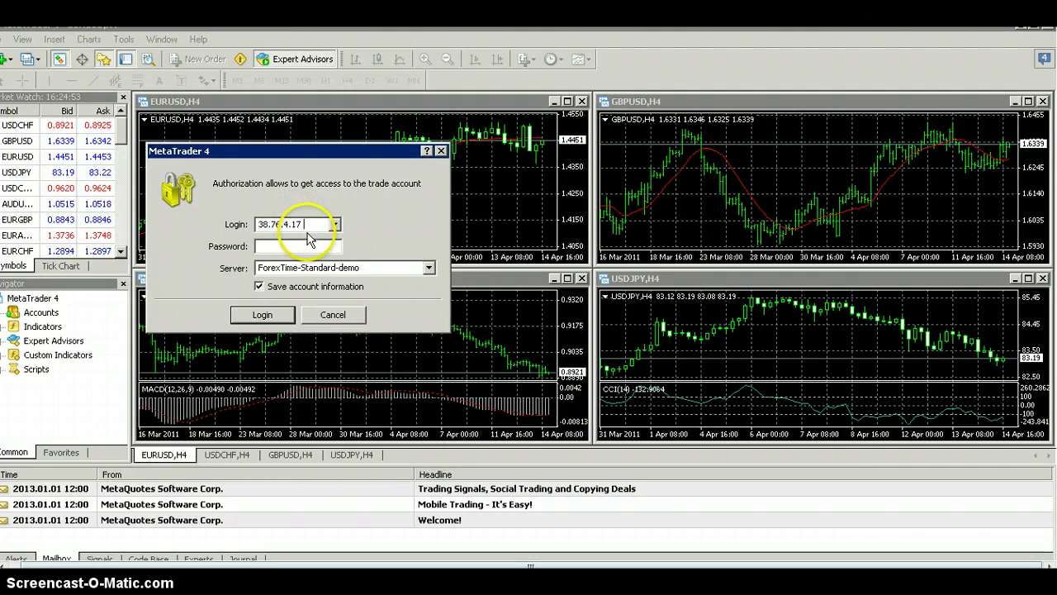
pyautogui.doubleClick(297, 225)
pyautogui.hotkey('ctrl', 'c')
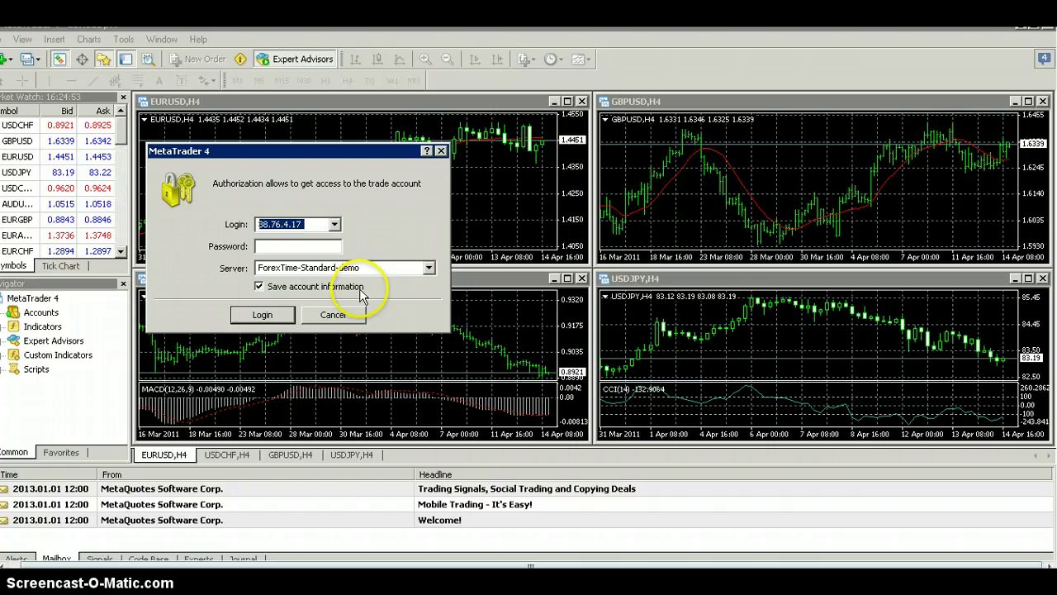
pyautogui.press('BackSpace')
pyautogui.doubleClick(360, 269)
pyautogui.hotkey('ctrl', 'v')
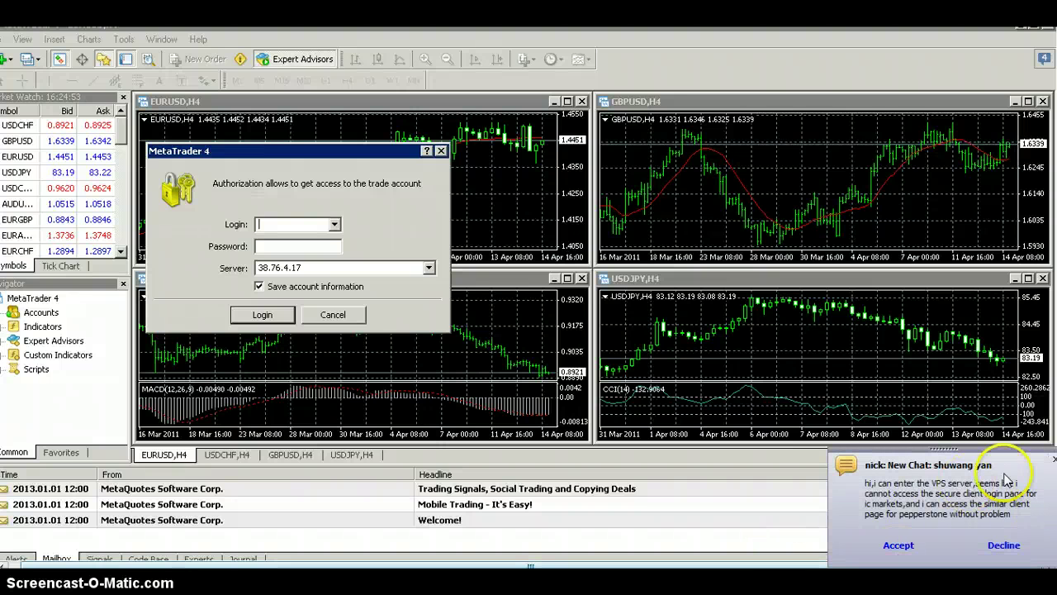
# - Dismiss the chat notification and sign in to the live account on 38.76.4.17 with the account number and password
pyautogui.click(1054, 459)
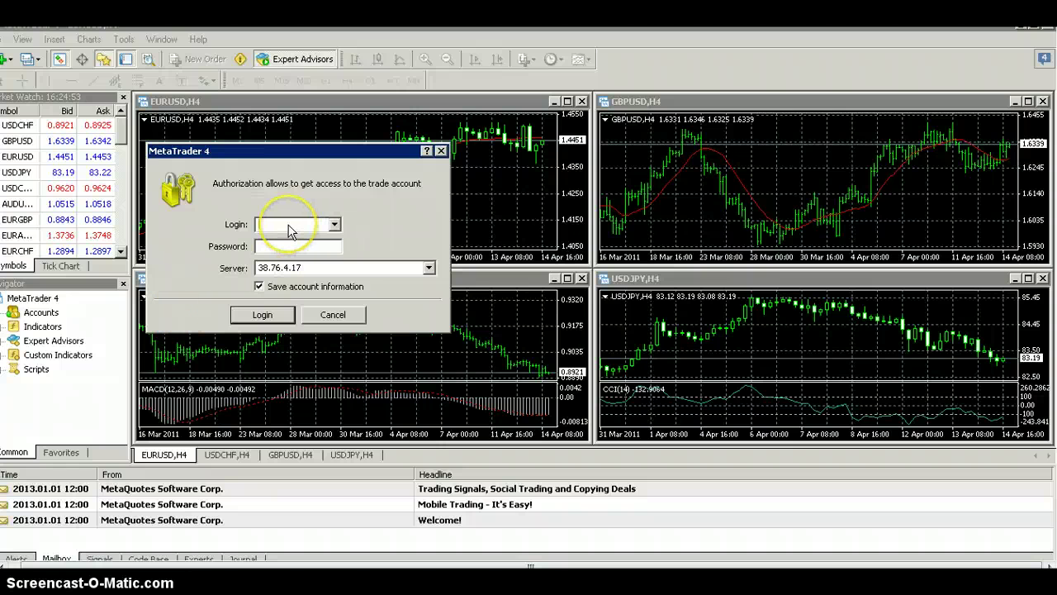
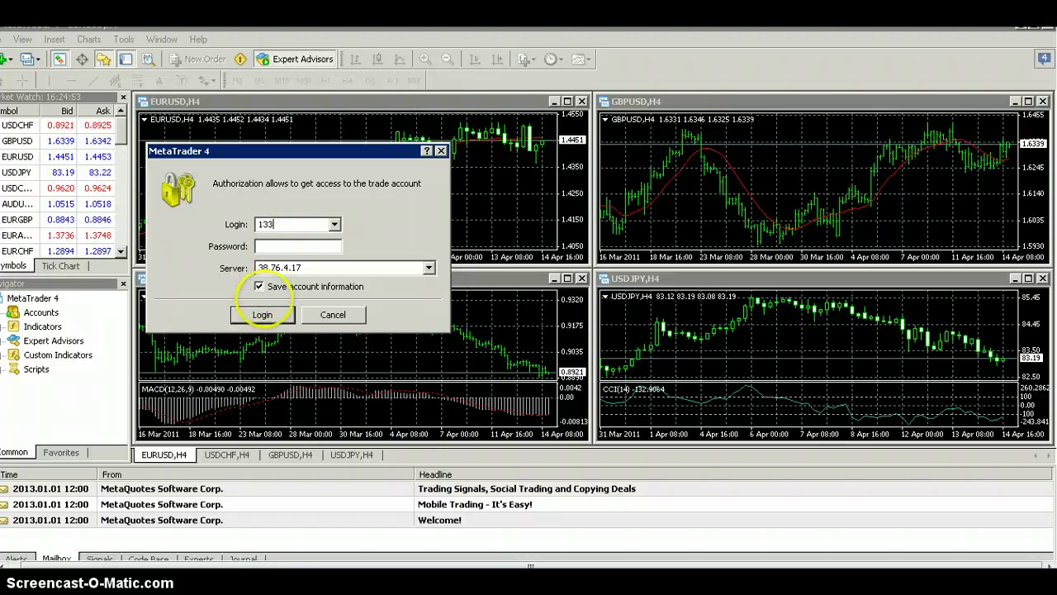
pyautogui.click(270, 249)
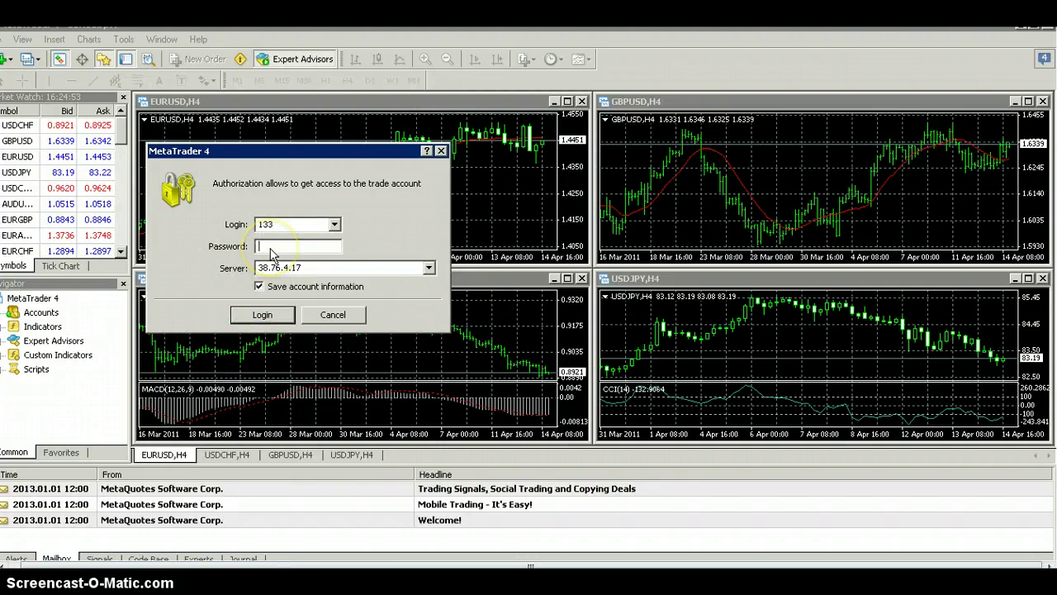
pyautogui.write('•••••')
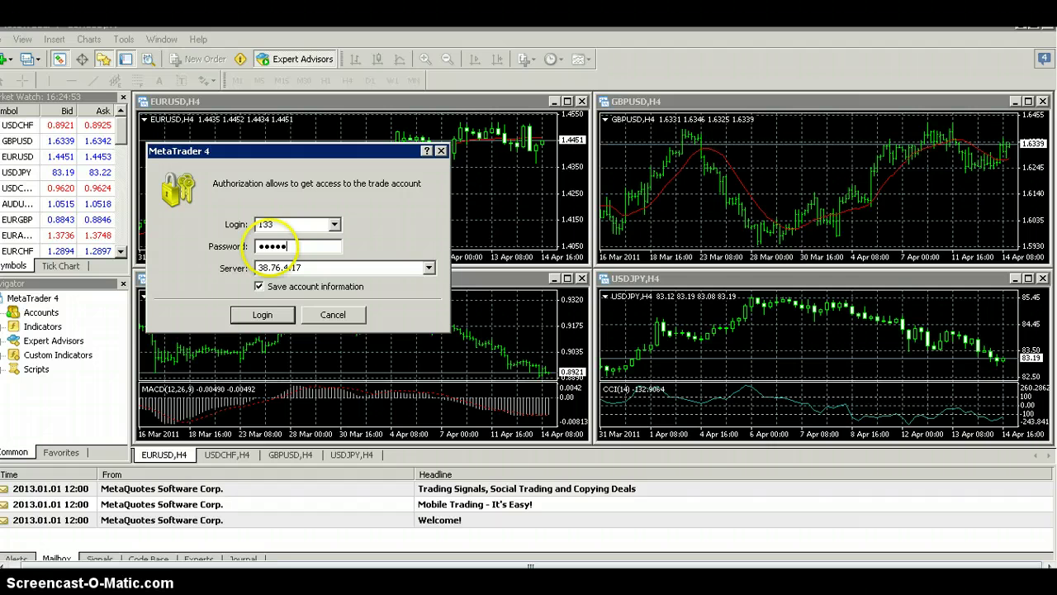
pyautogui.write('•')
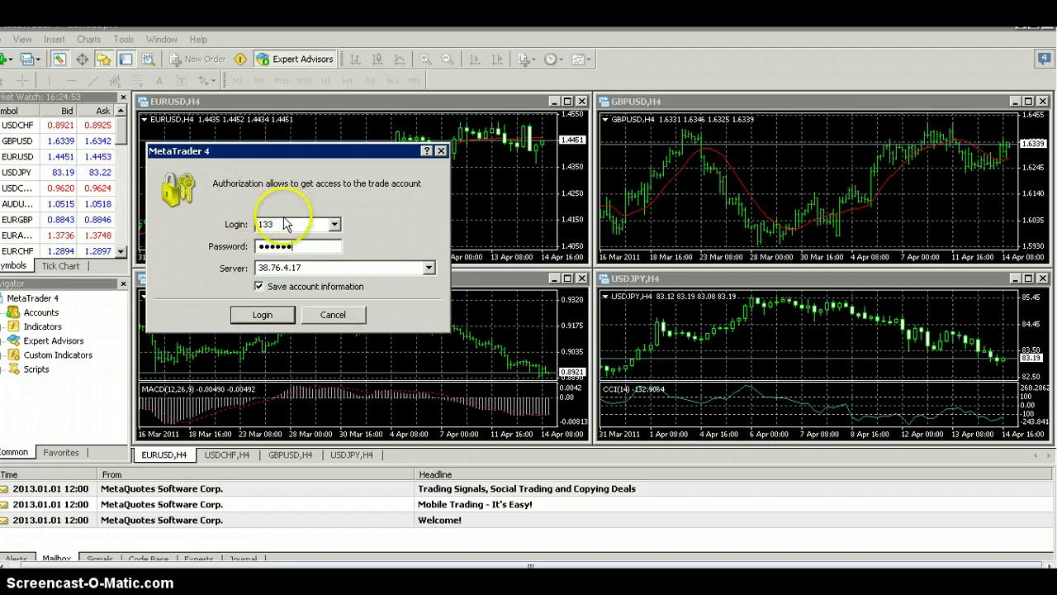
pyautogui.doubleClick(281, 226)
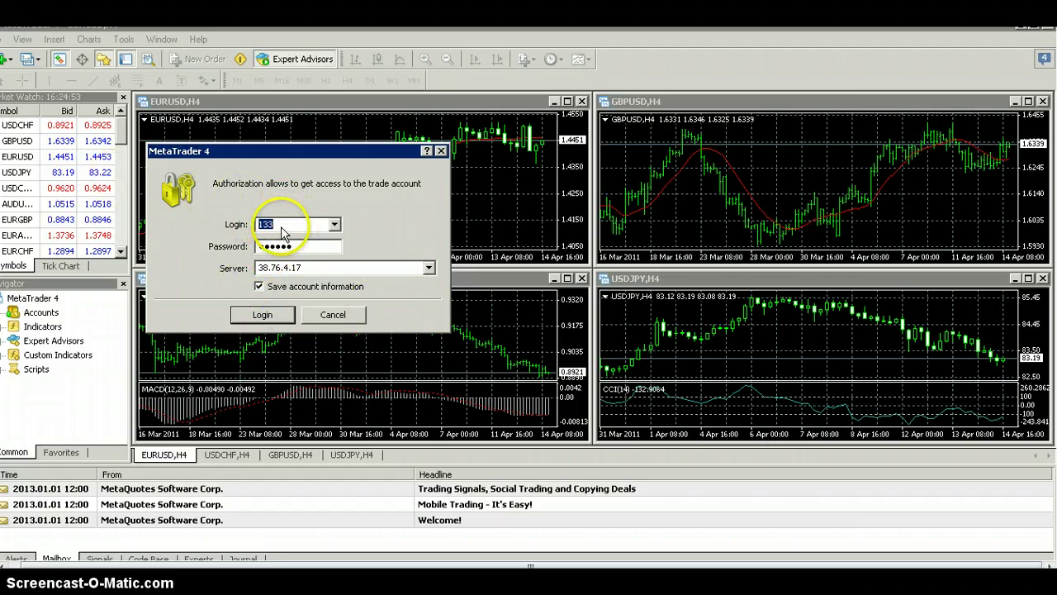
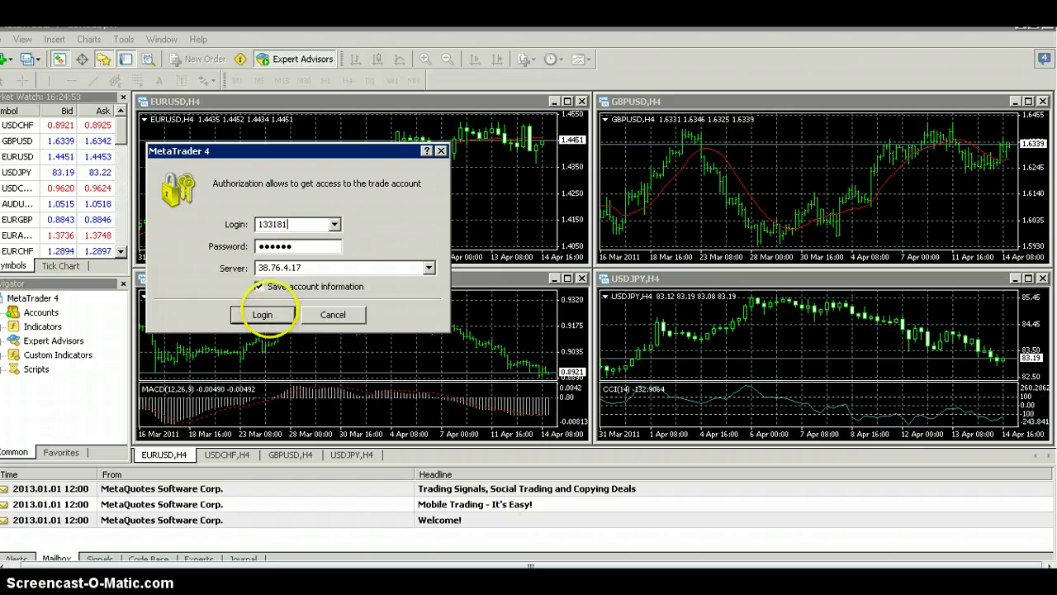
pyautogui.click(264, 315)
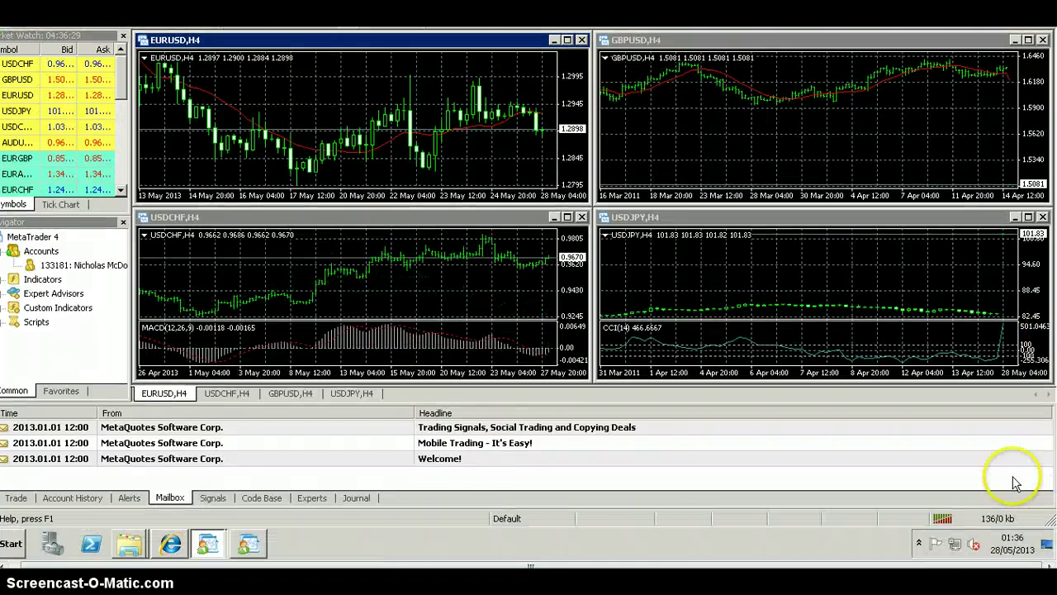
# - Show the Trade tab balance, expand Expert Advisors to reveal SimpleTrader-V1.53, and bring the USDCHF chart forward
pyautogui.click(16, 497)
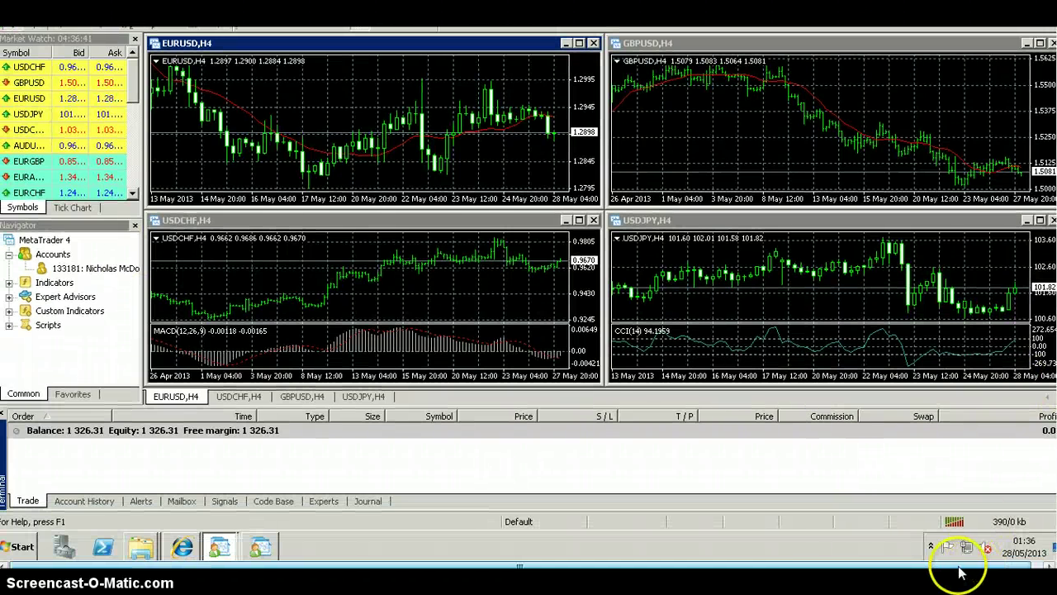
pyautogui.click(8, 297)
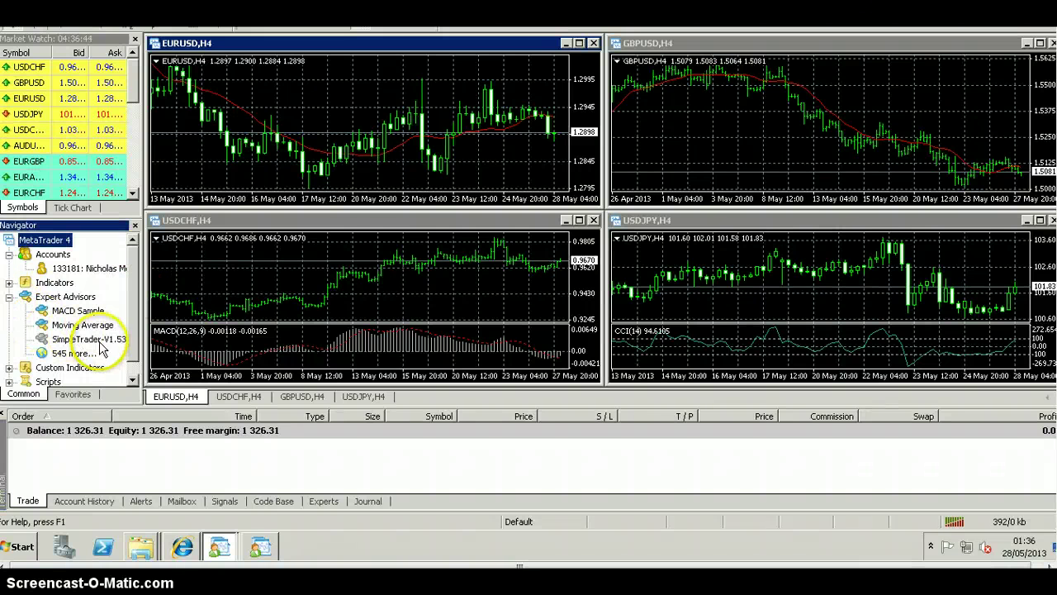
pyautogui.click(365, 226)
# - Maximize the USDCHF chart and attach SimpleTrader-V1.53 with Allow live trading and Allow DLL imports ticked
pyautogui.doubleClick(364, 221)
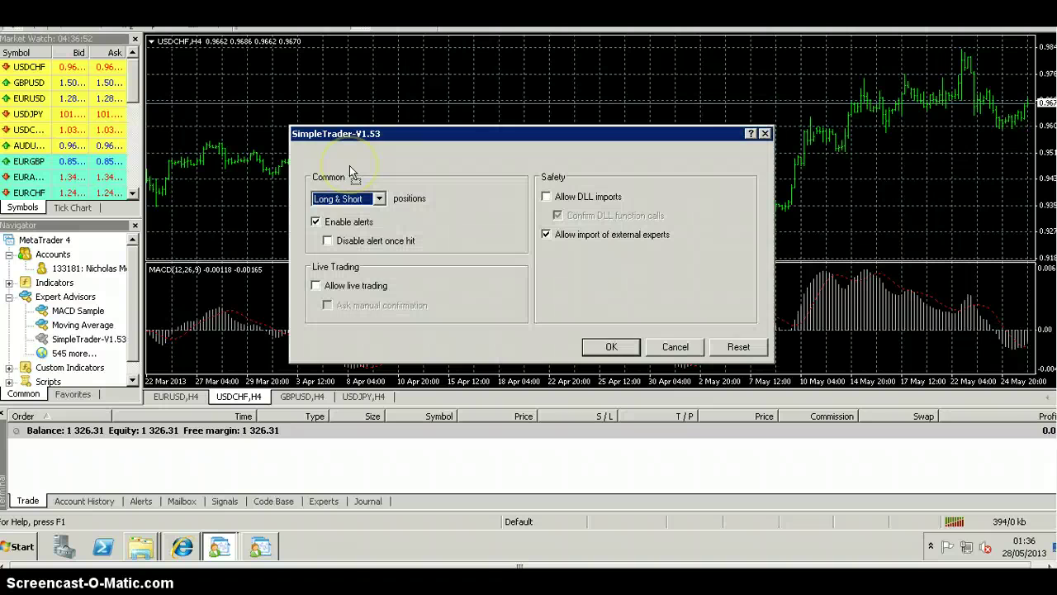
pyautogui.click(315, 286)
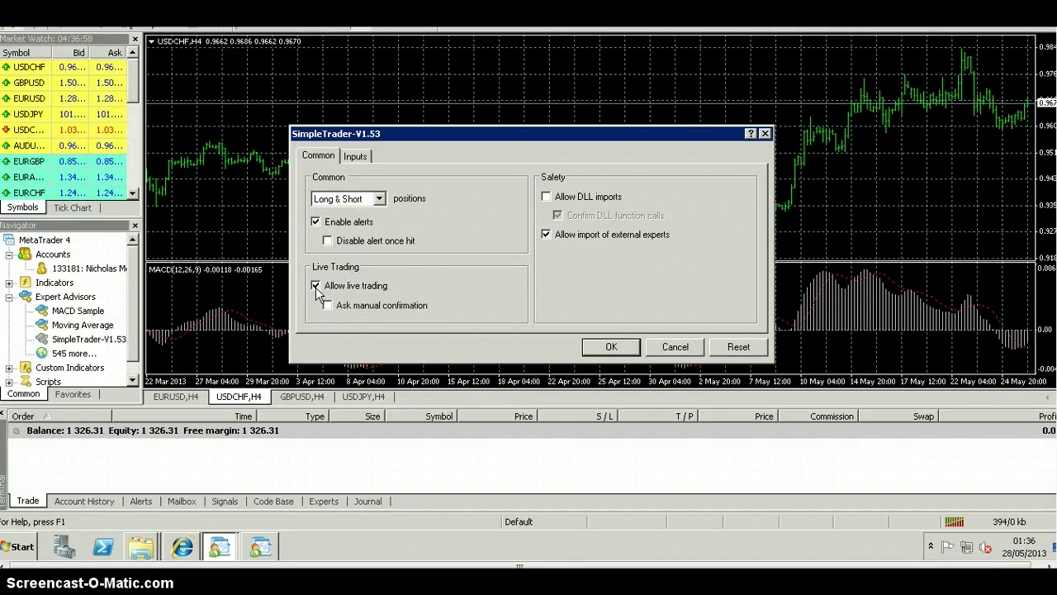
pyautogui.click(546, 196)
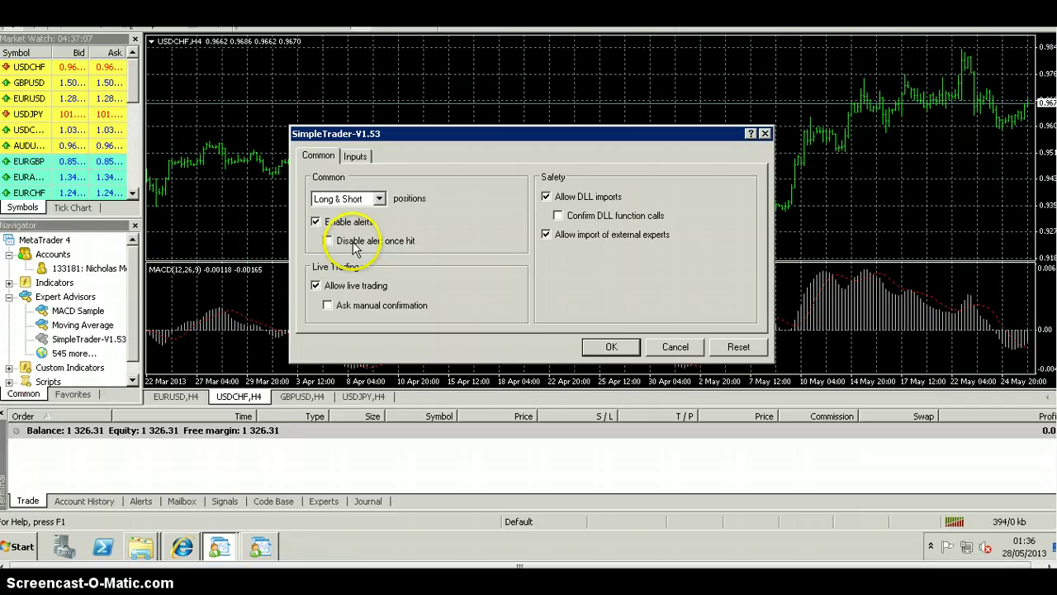
pyautogui.click(363, 159)
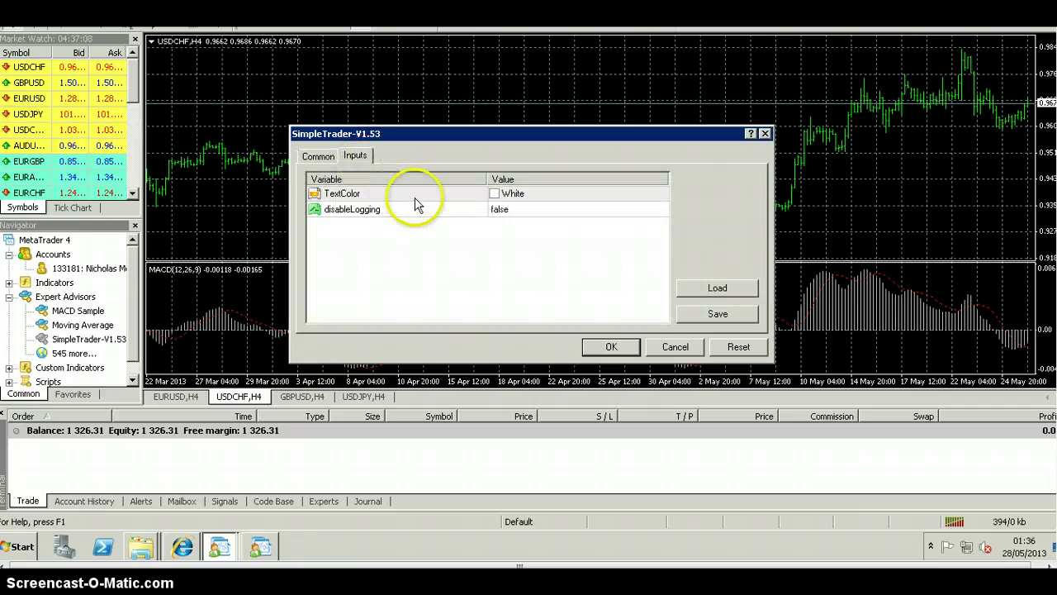
pyautogui.click(327, 162)
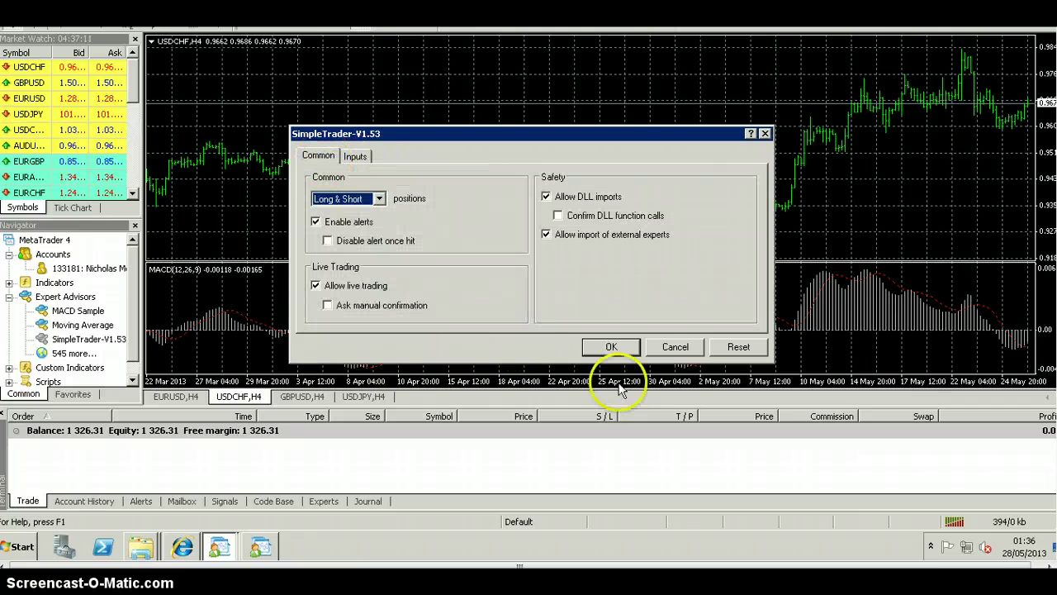
pyautogui.click(603, 348)
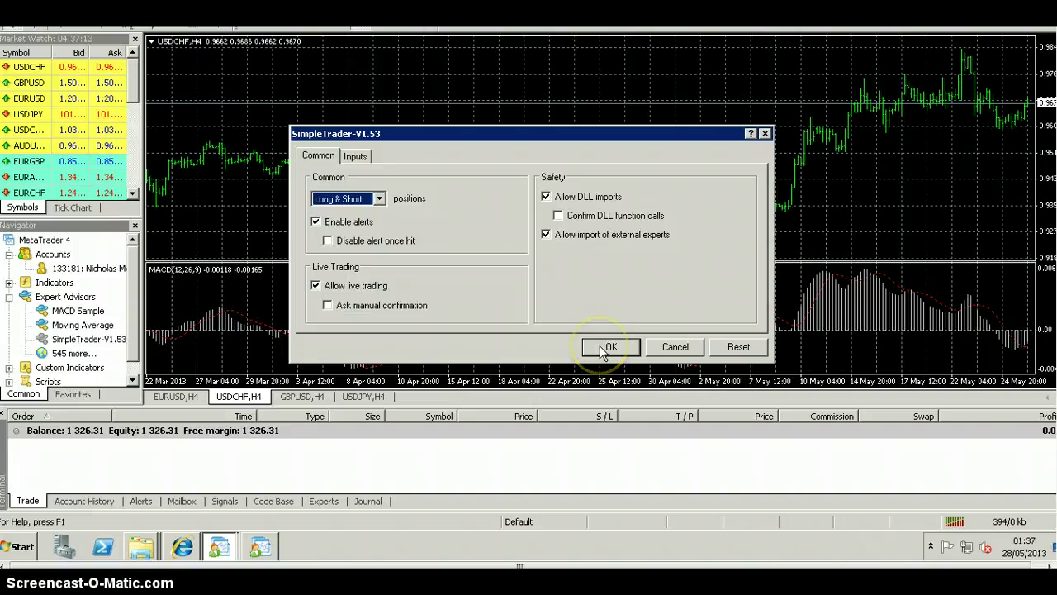
pyautogui.click(603, 348)
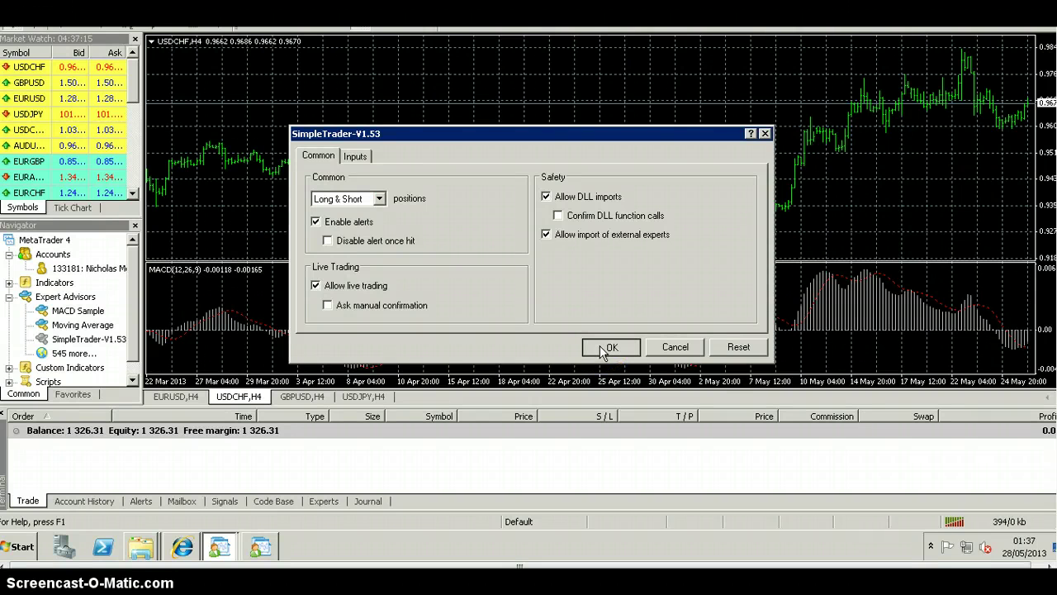